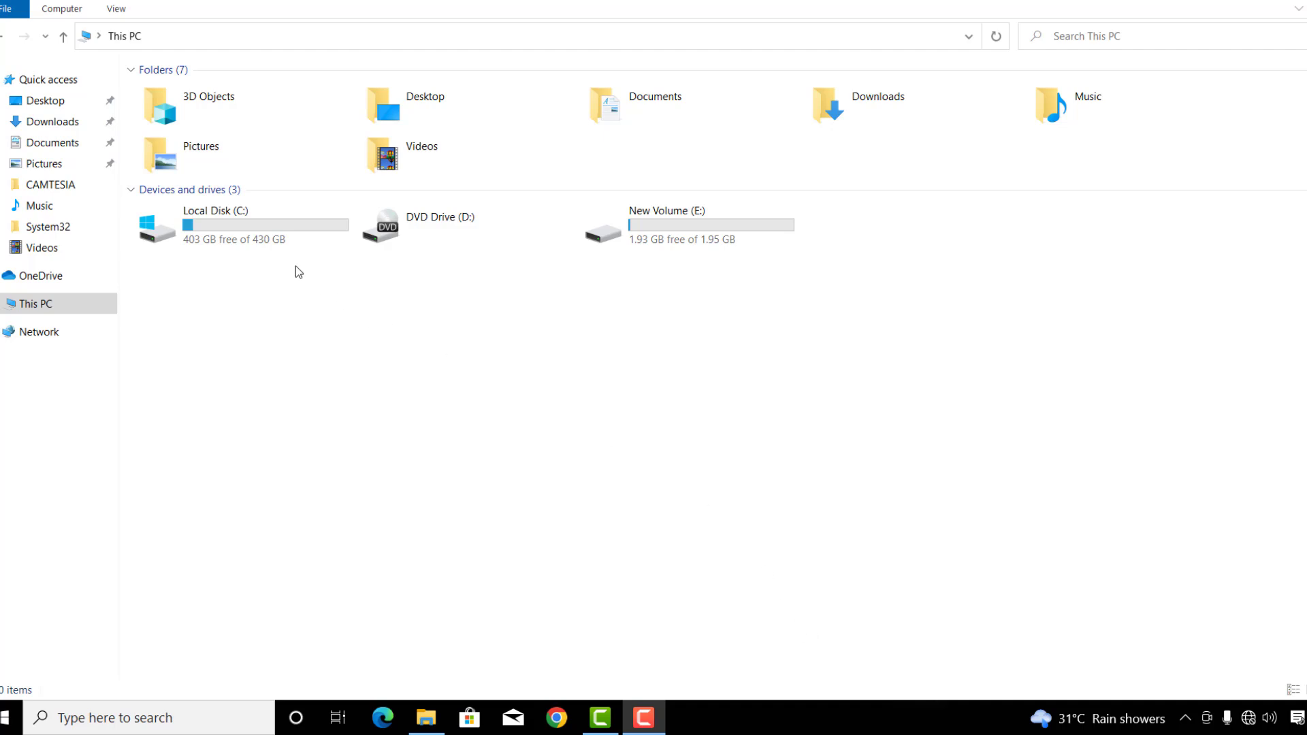
Step: Choose Turn on BitLocker for Local Disk (C:), which reports that no compatible TPM is available
right_click(279, 232)
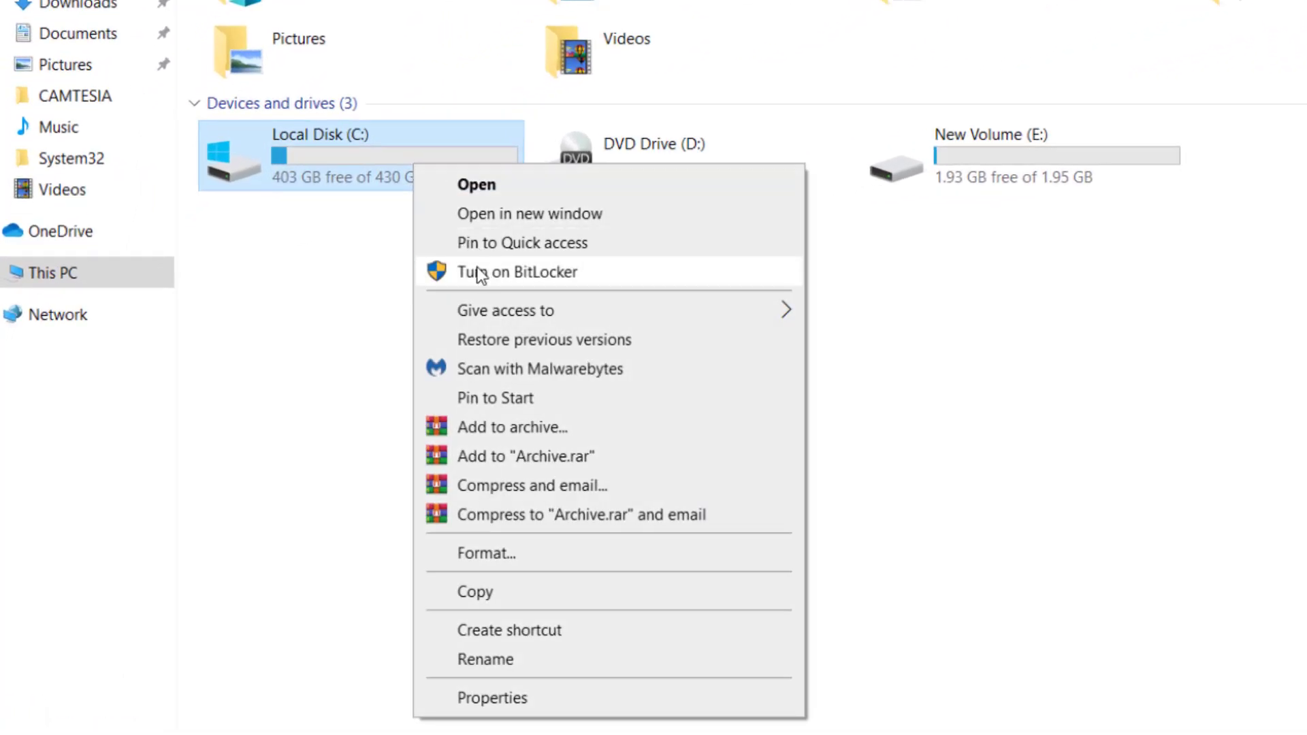
click(519, 272)
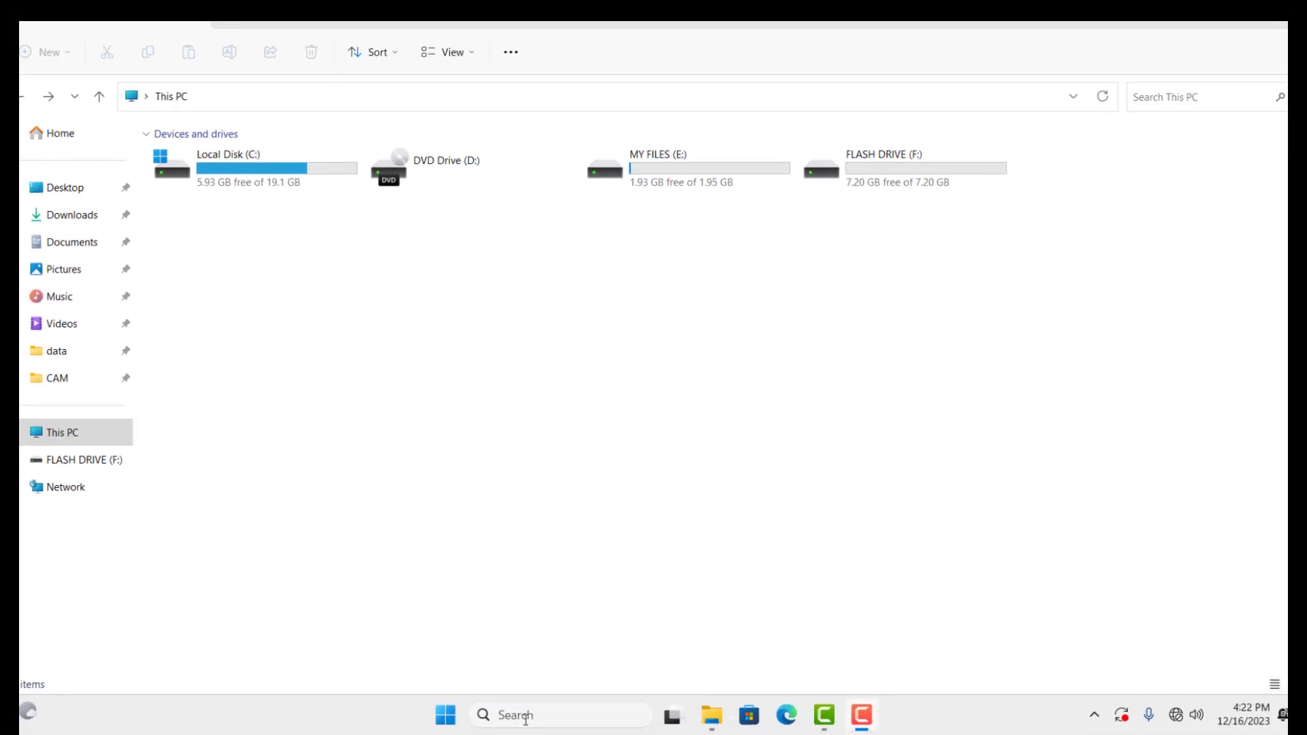
Step: Open Edit group policy from a 'gpedit' search, maximize it and widen the folder tree pane
click(525, 719)
text(gpe)
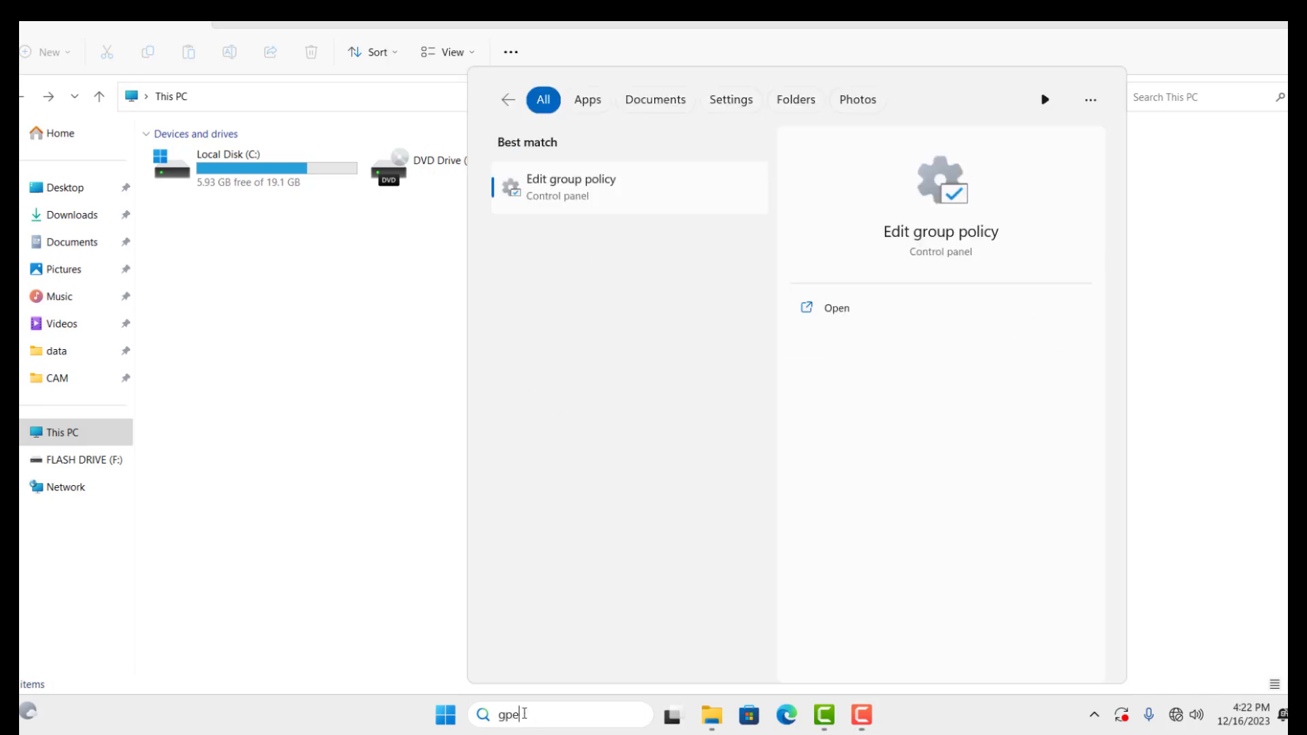
text(dit)
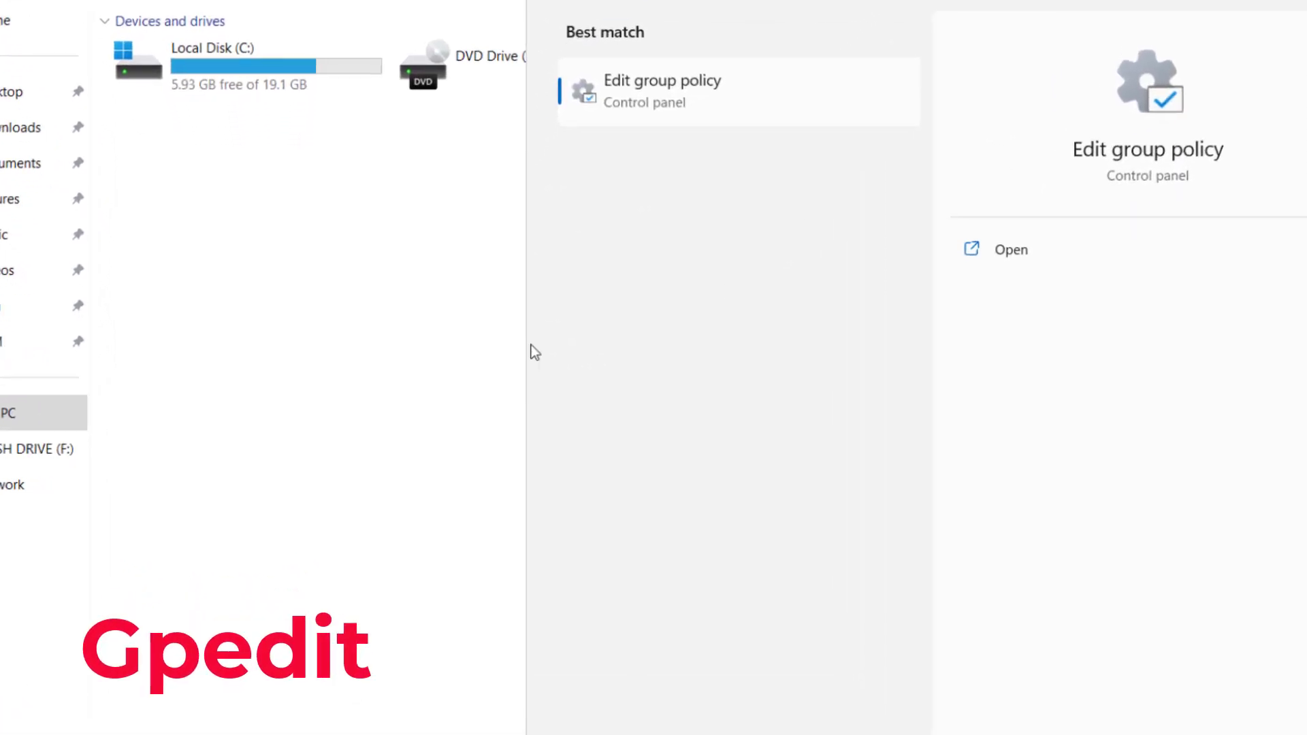
click(655, 97)
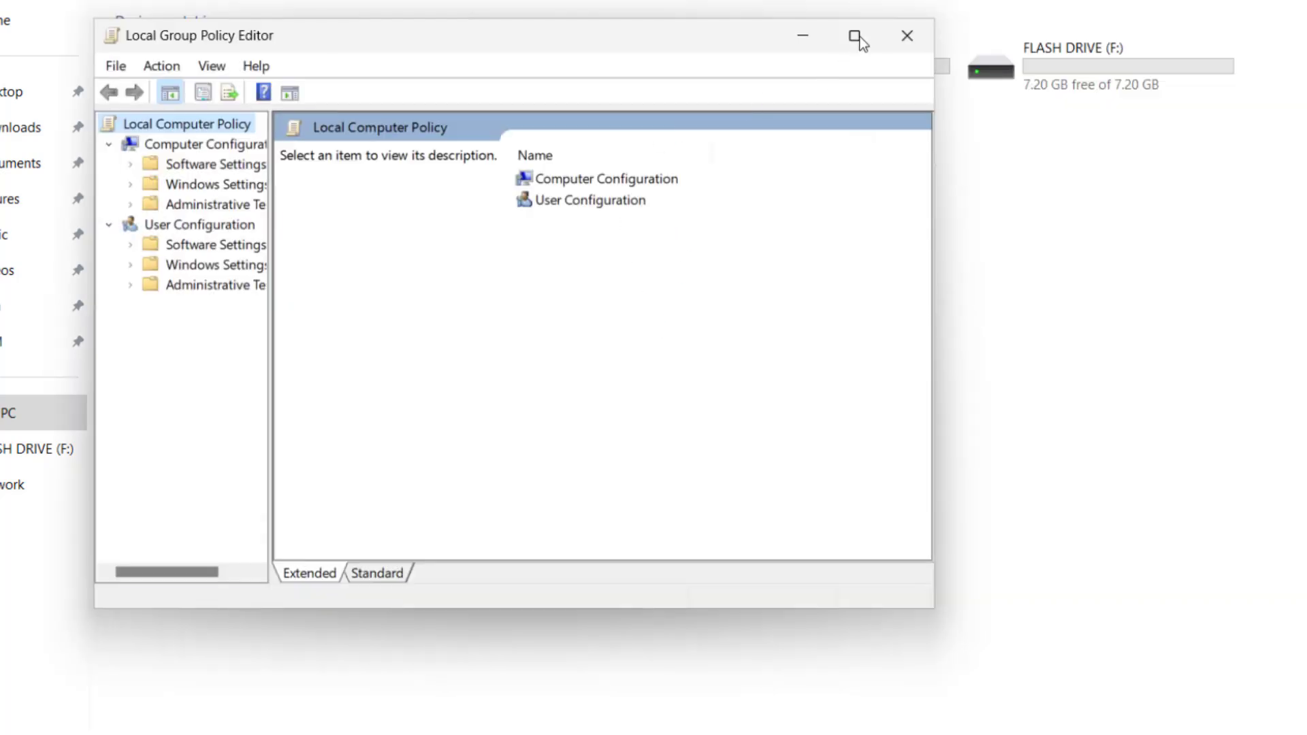
click(854, 35)
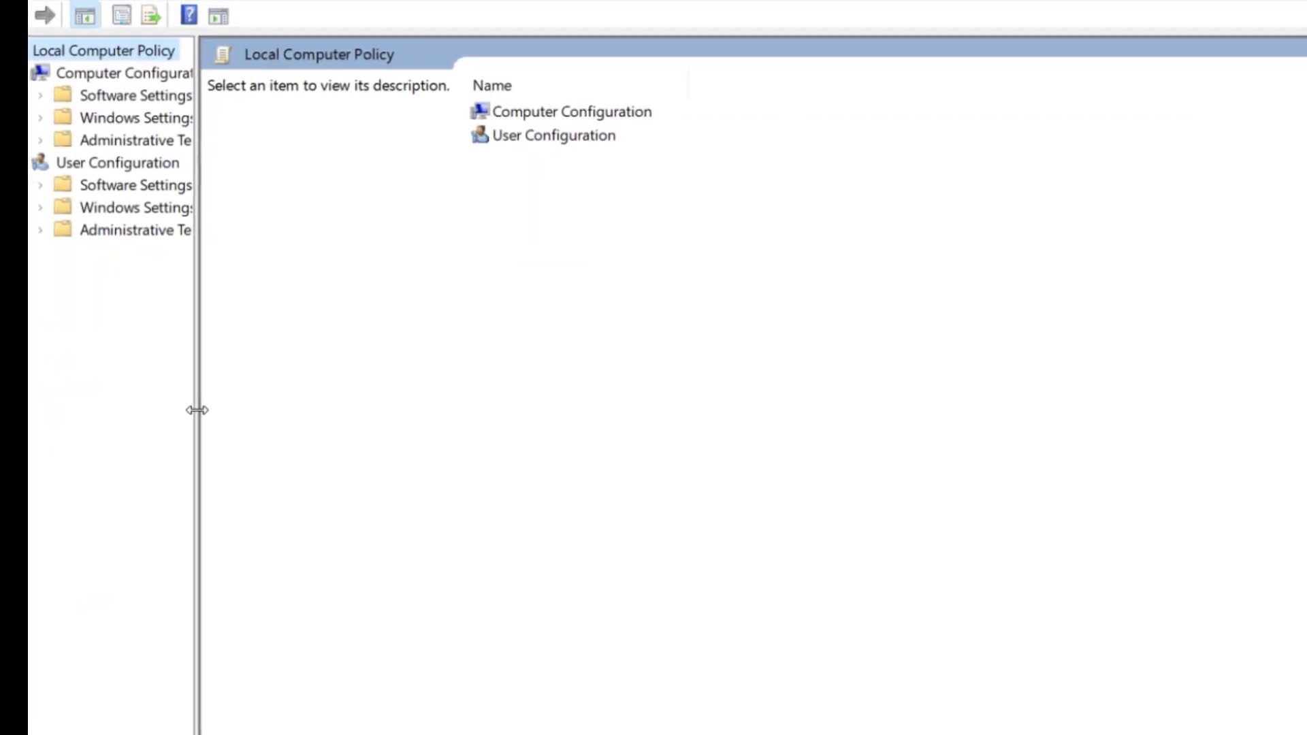
drag(198, 408, 336, 420)
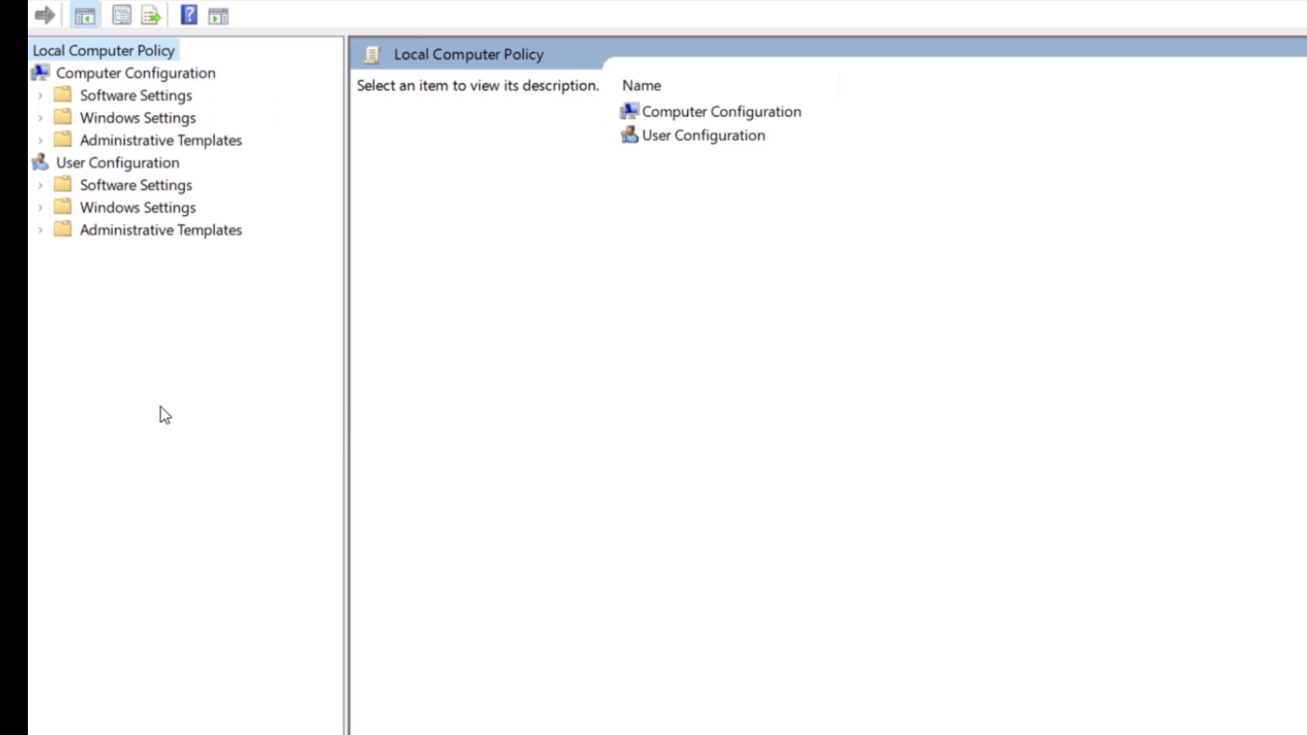
Step: Go to Windows Components > BitLocker Drive Encryption > Operating System Drives and select Require additional authentication at startup
double_click(170, 141)
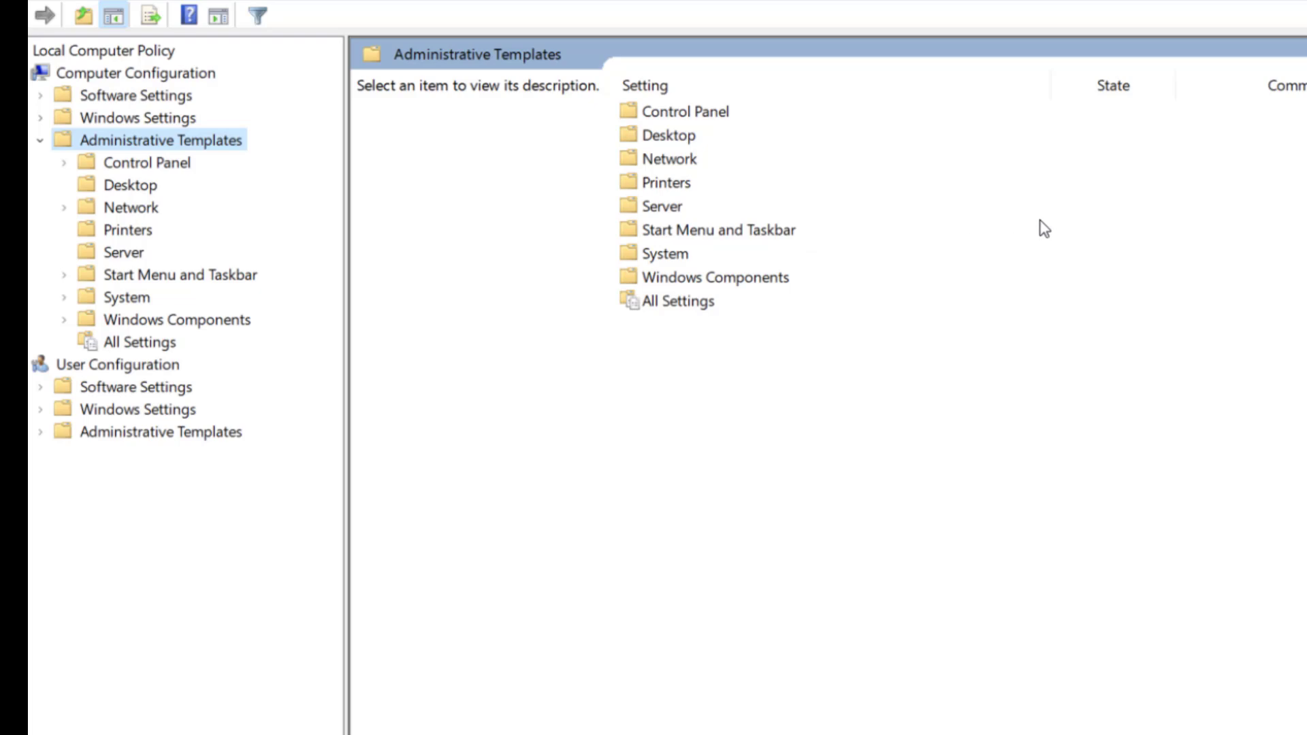
double_click(699, 279)
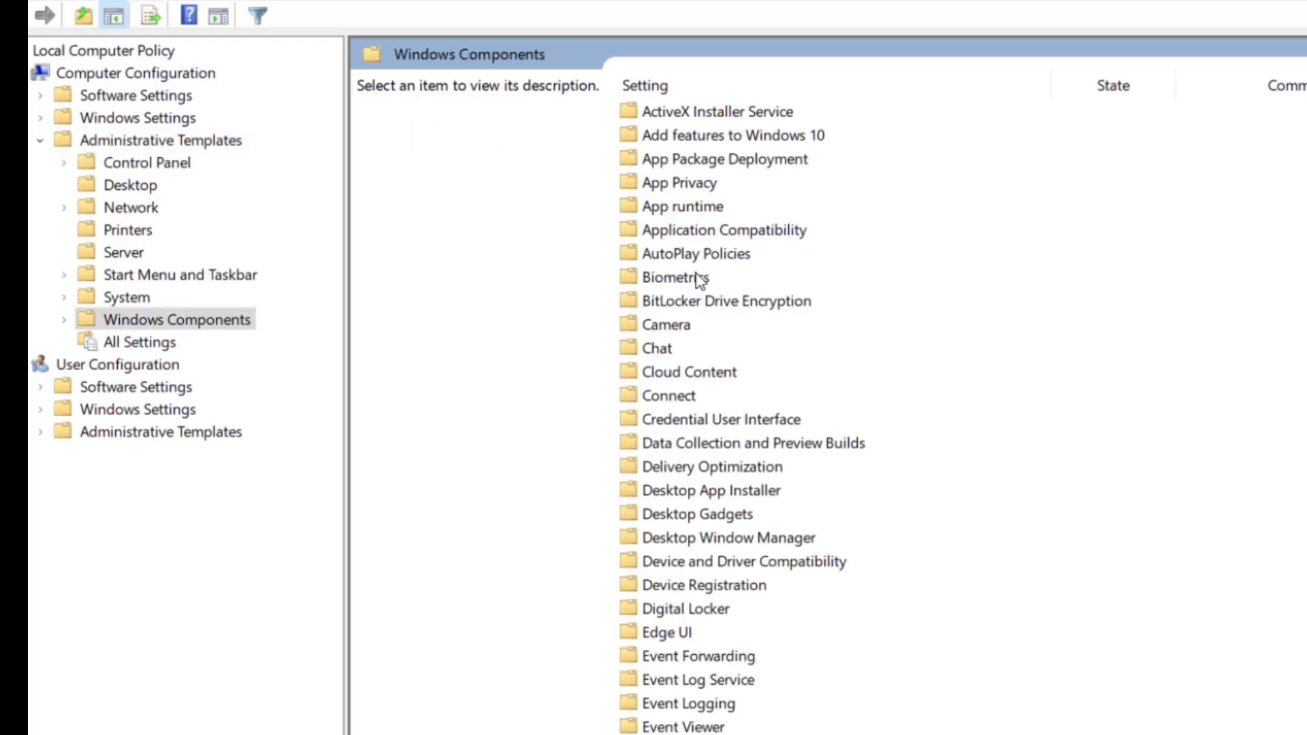
double_click(708, 307)
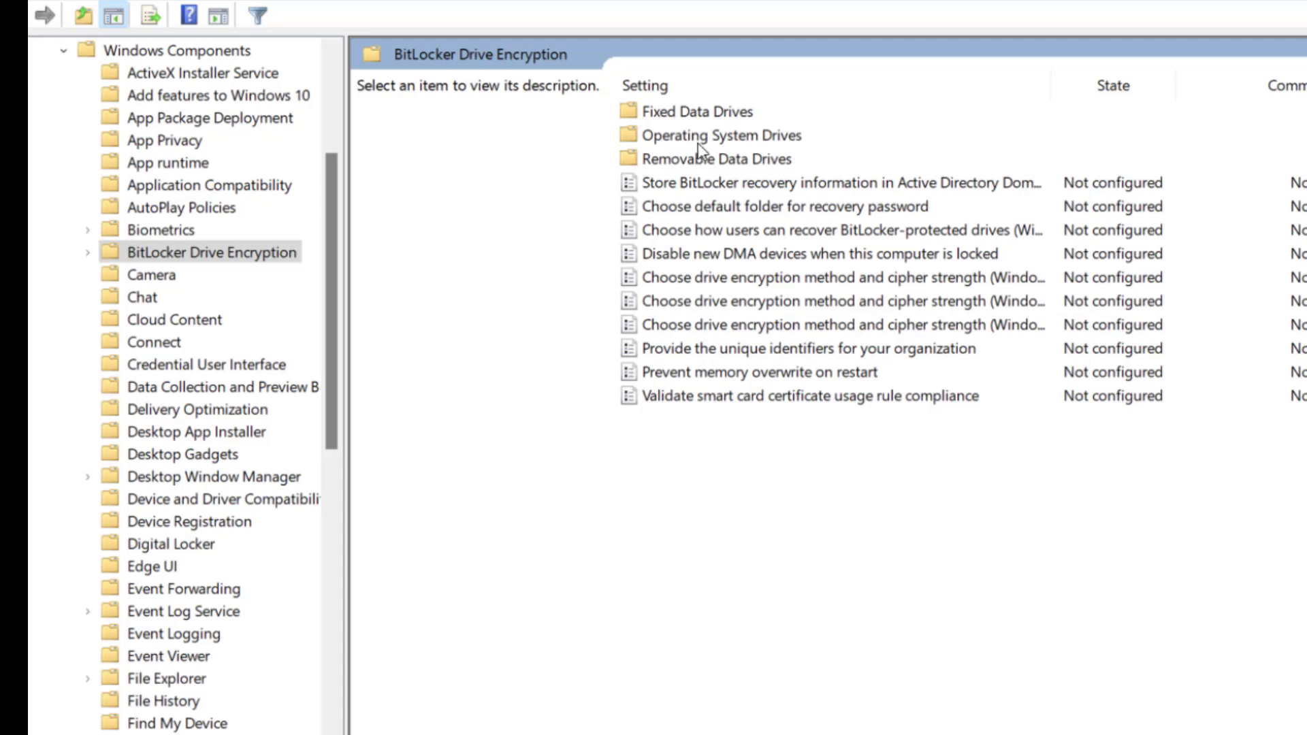
double_click(720, 138)
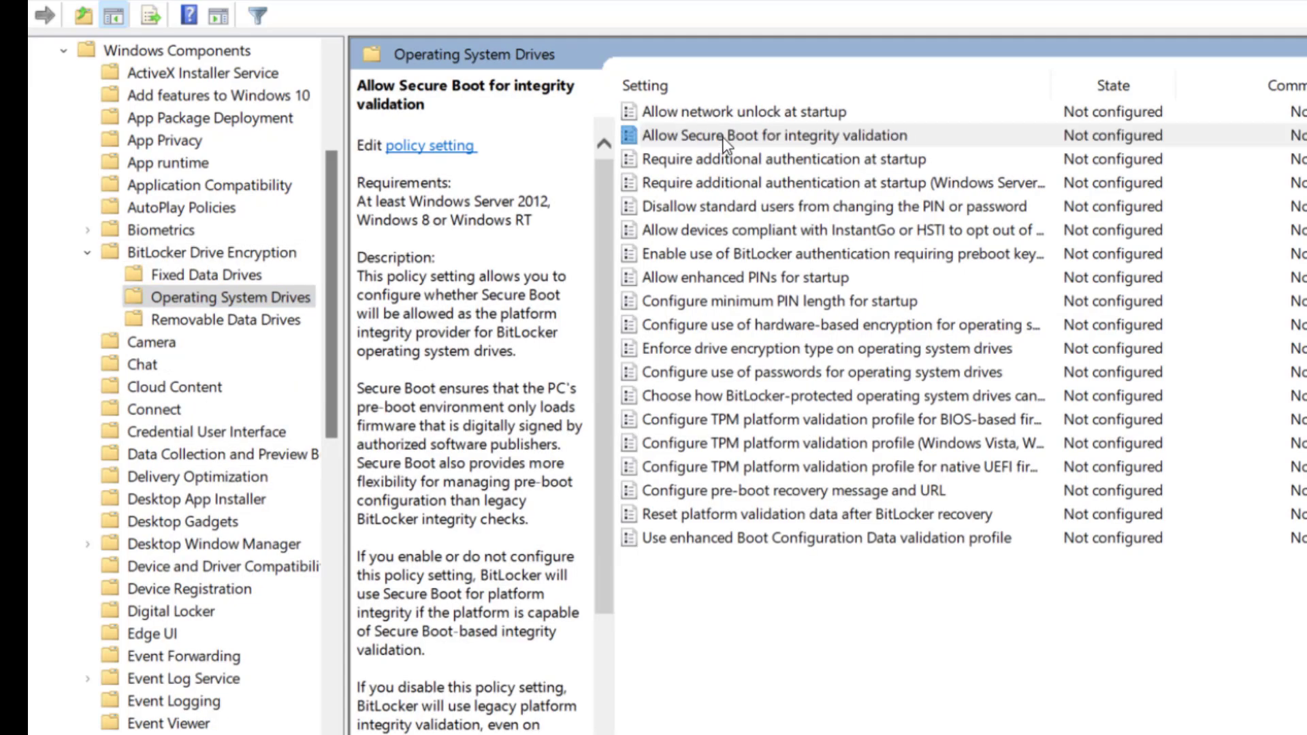
click(721, 137)
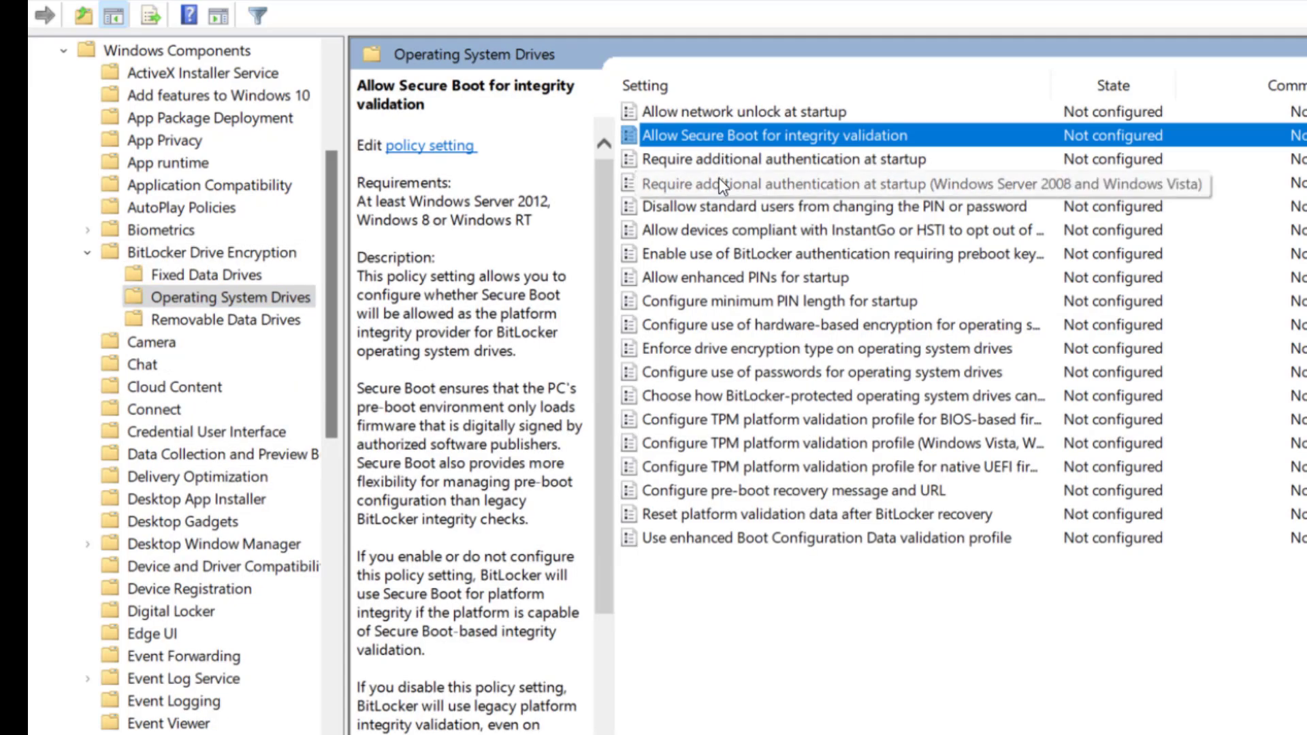
click(738, 163)
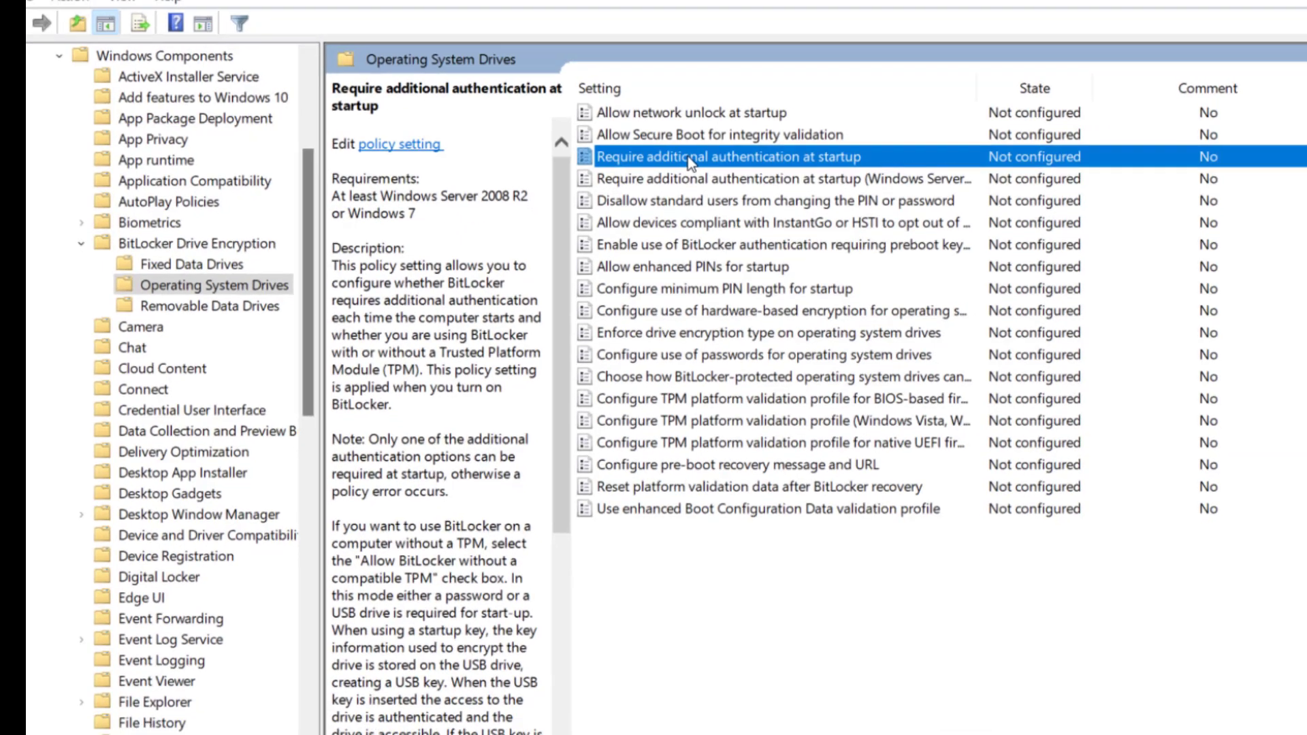
Step: Set Require additional authentication at startup to Enabled, keeping Allow BitLocker without a compatible TPM, and apply
double_click(741, 161)
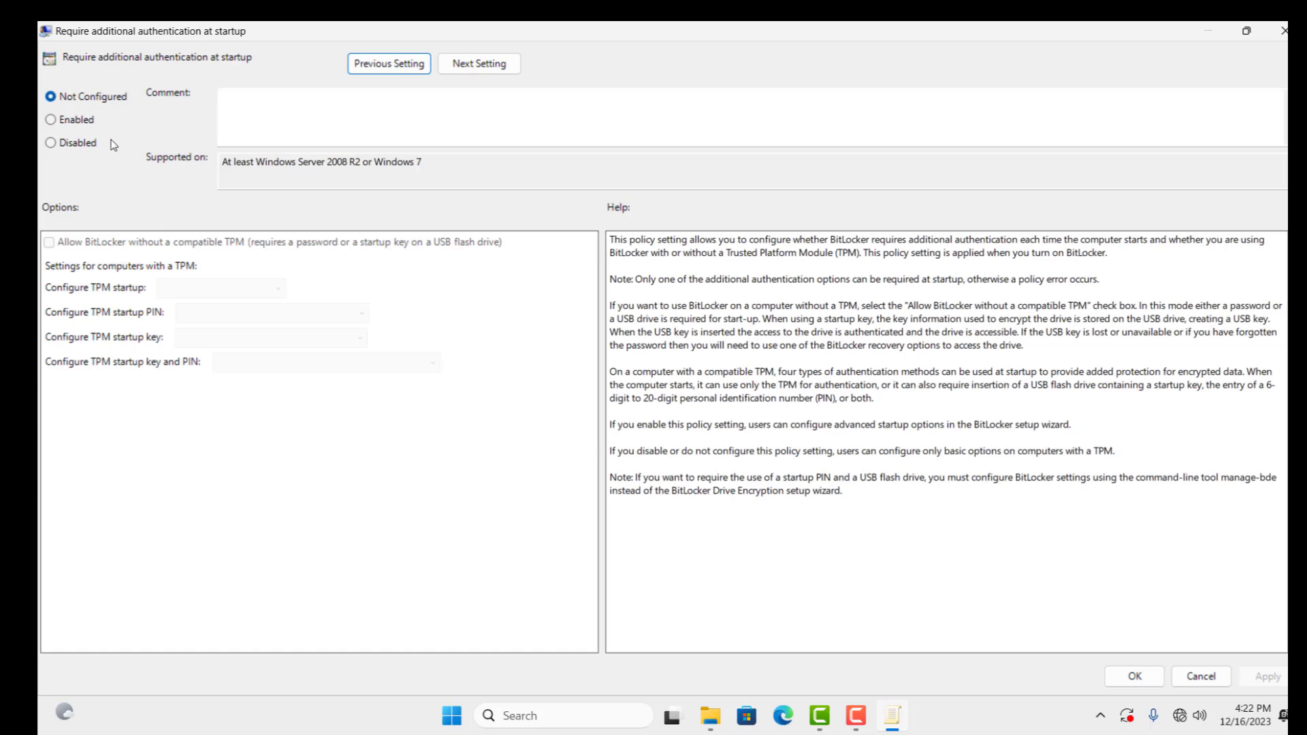
click(51, 120)
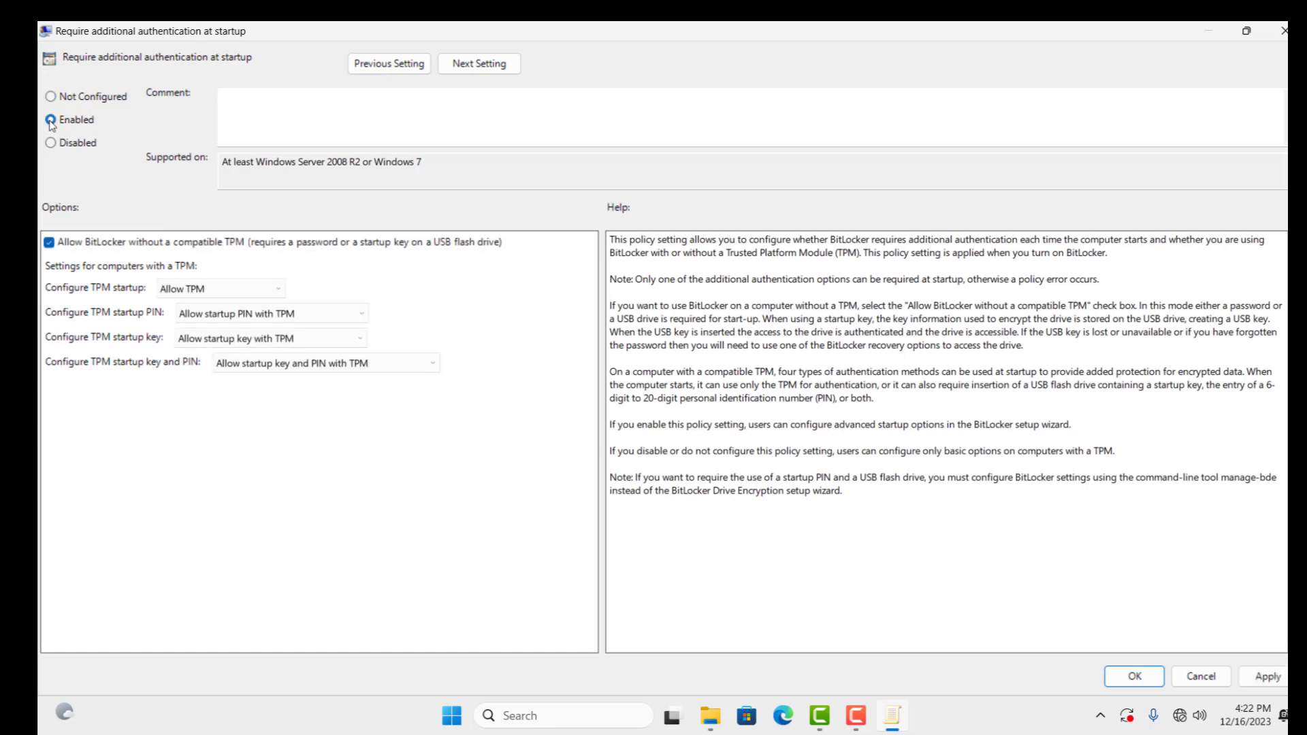
click(1270, 677)
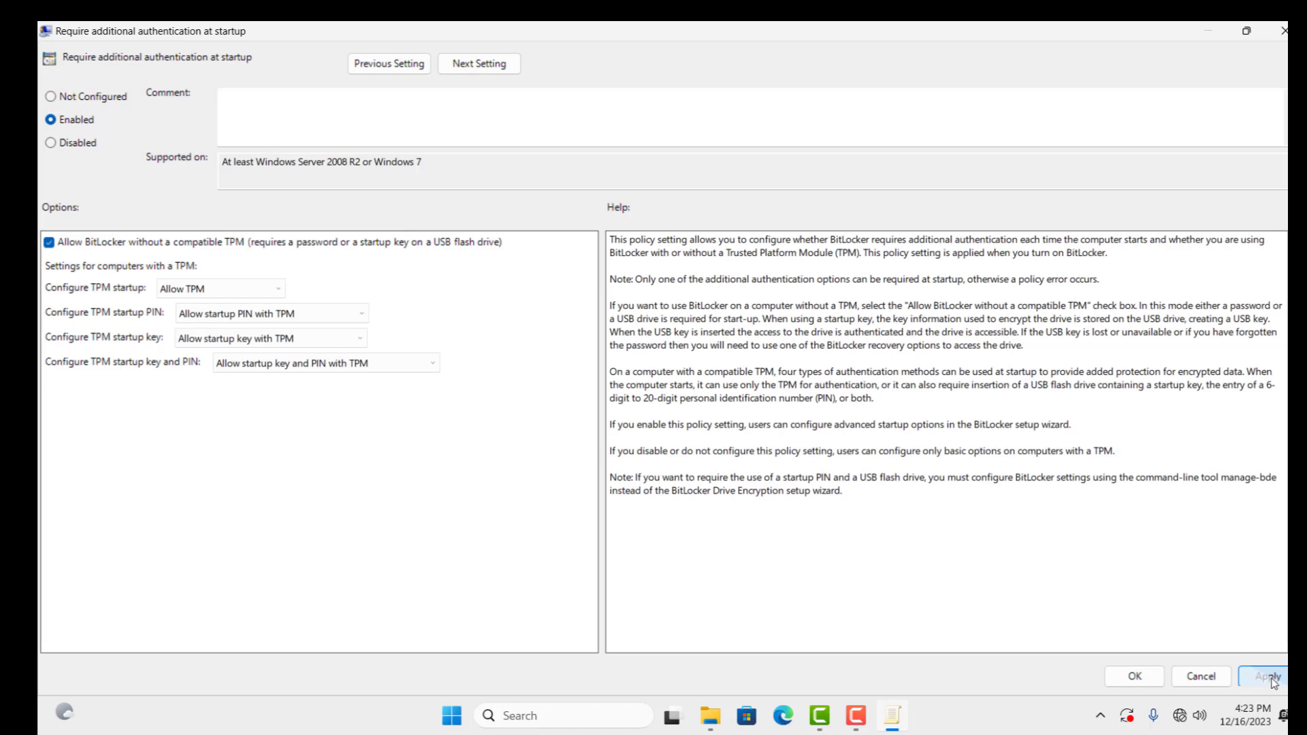
click(1135, 676)
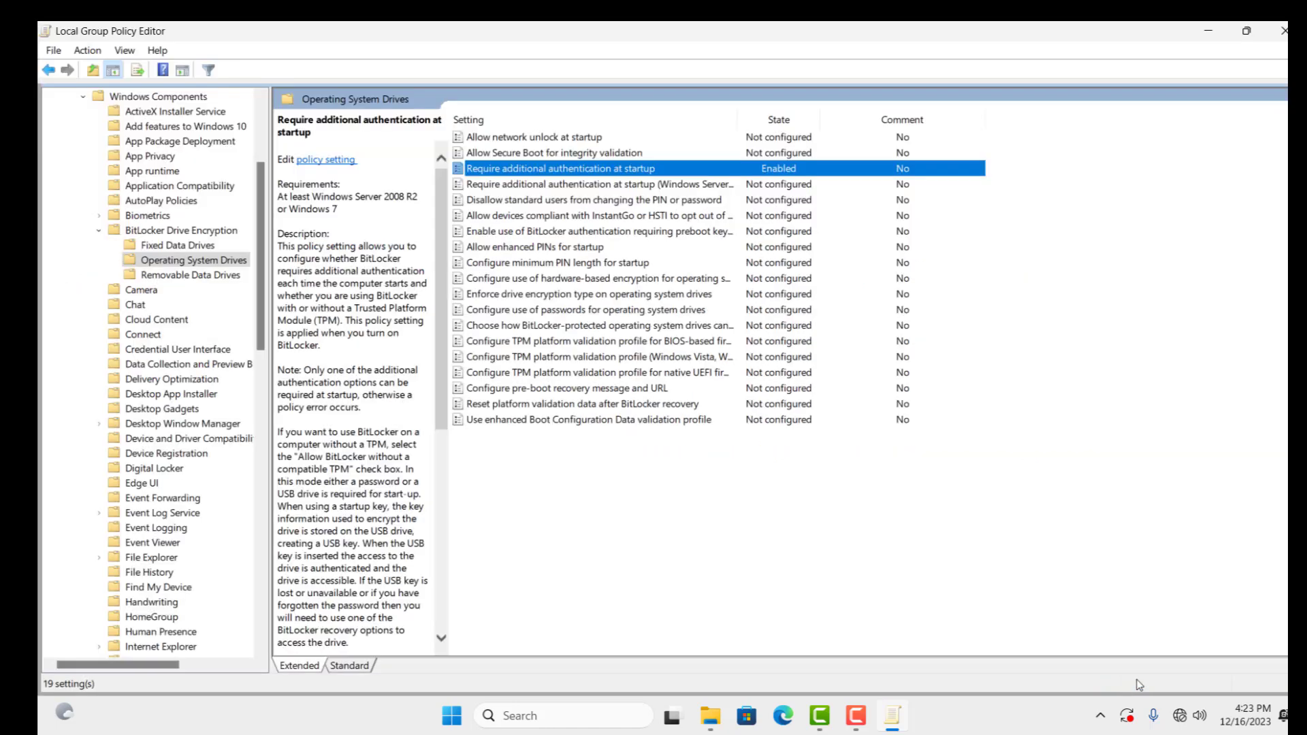
Step: Close the policy editor and open File Explorer maximized on This PC
click(1283, 31)
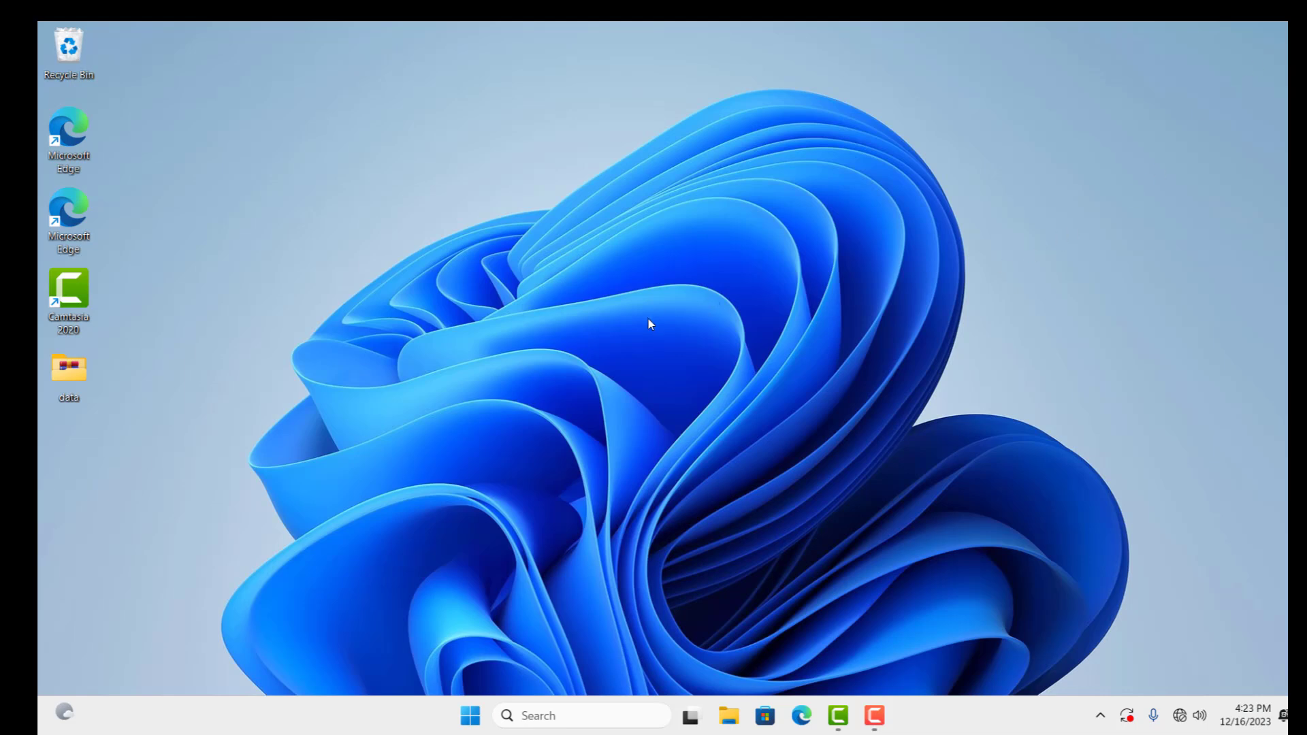
click(729, 716)
click(407, 582)
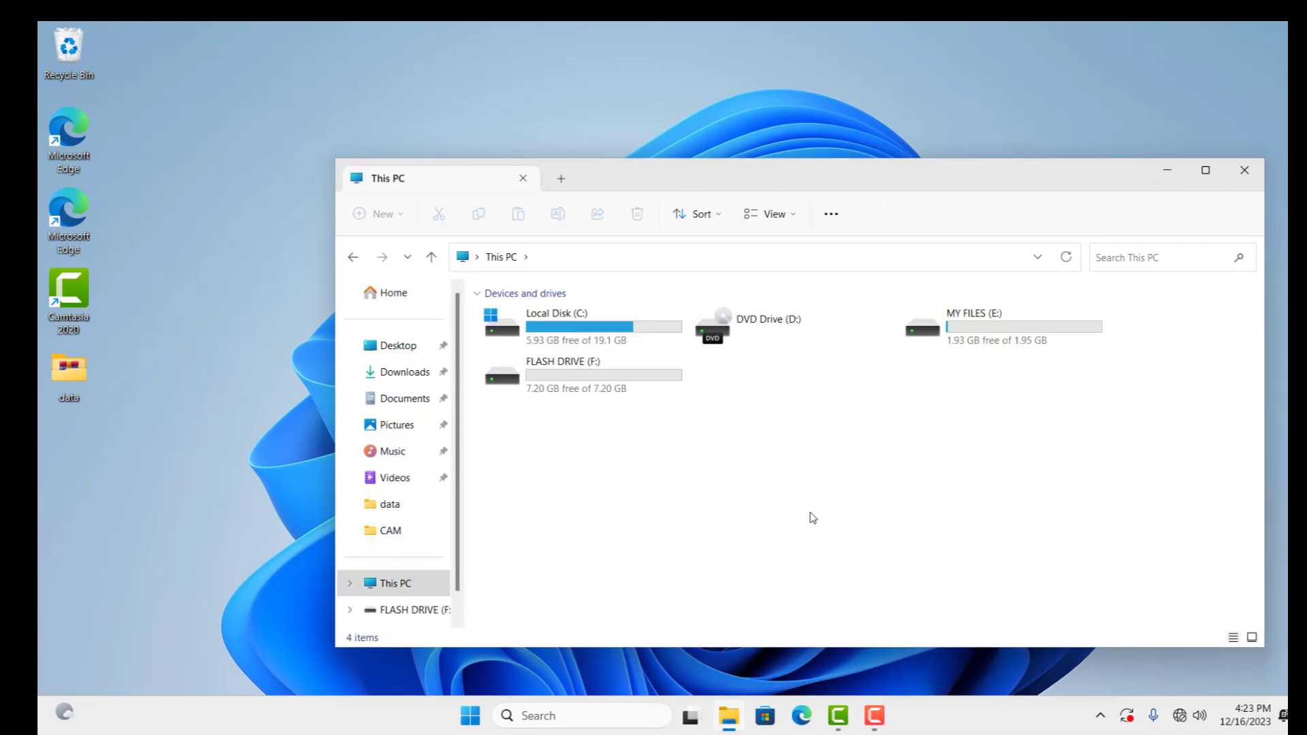
click(1205, 170)
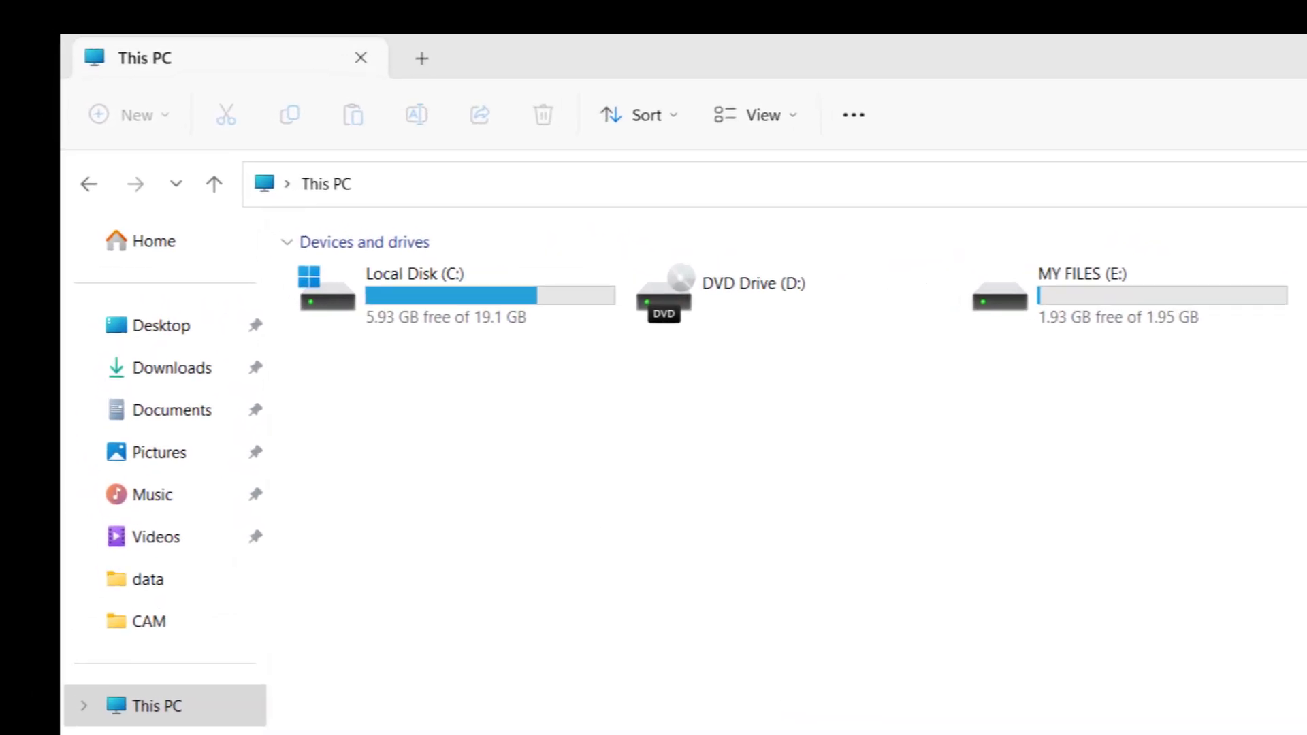
Step: Turn on BitLocker for Local Disk (C:) again from its context menu
click(445, 297)
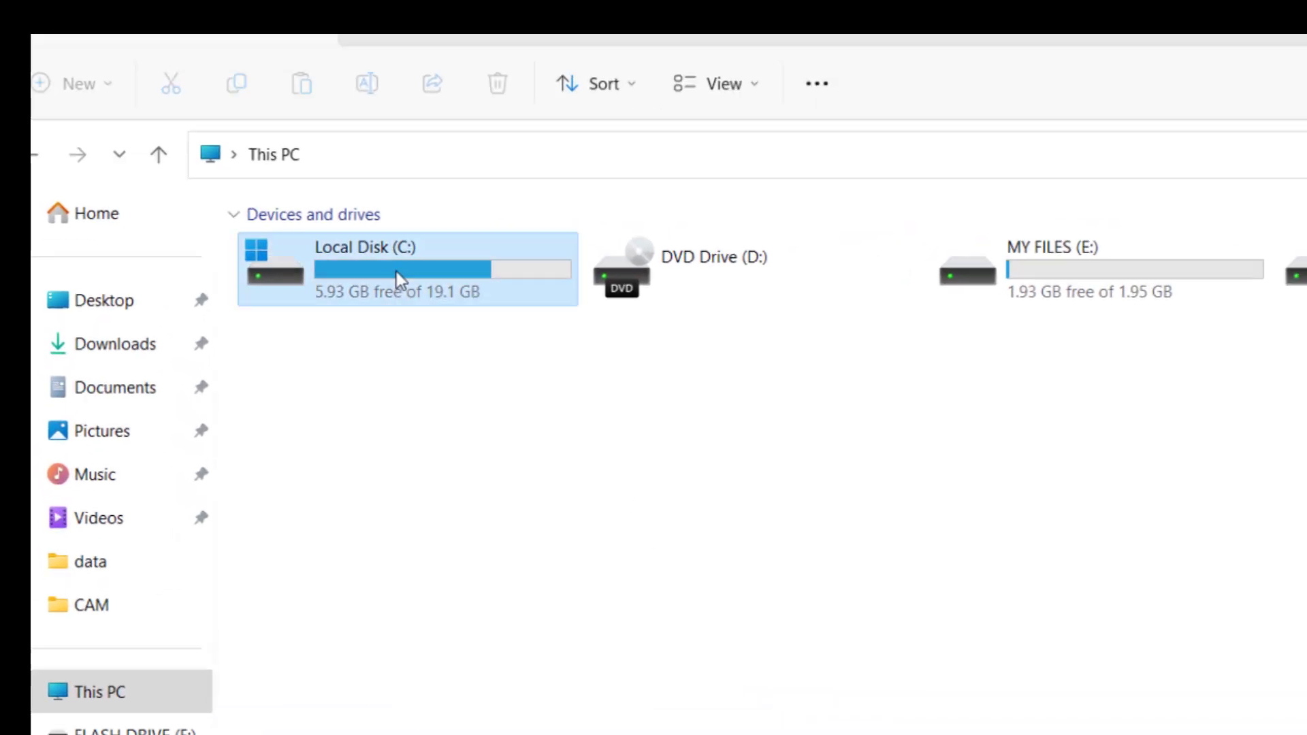
right_click(400, 279)
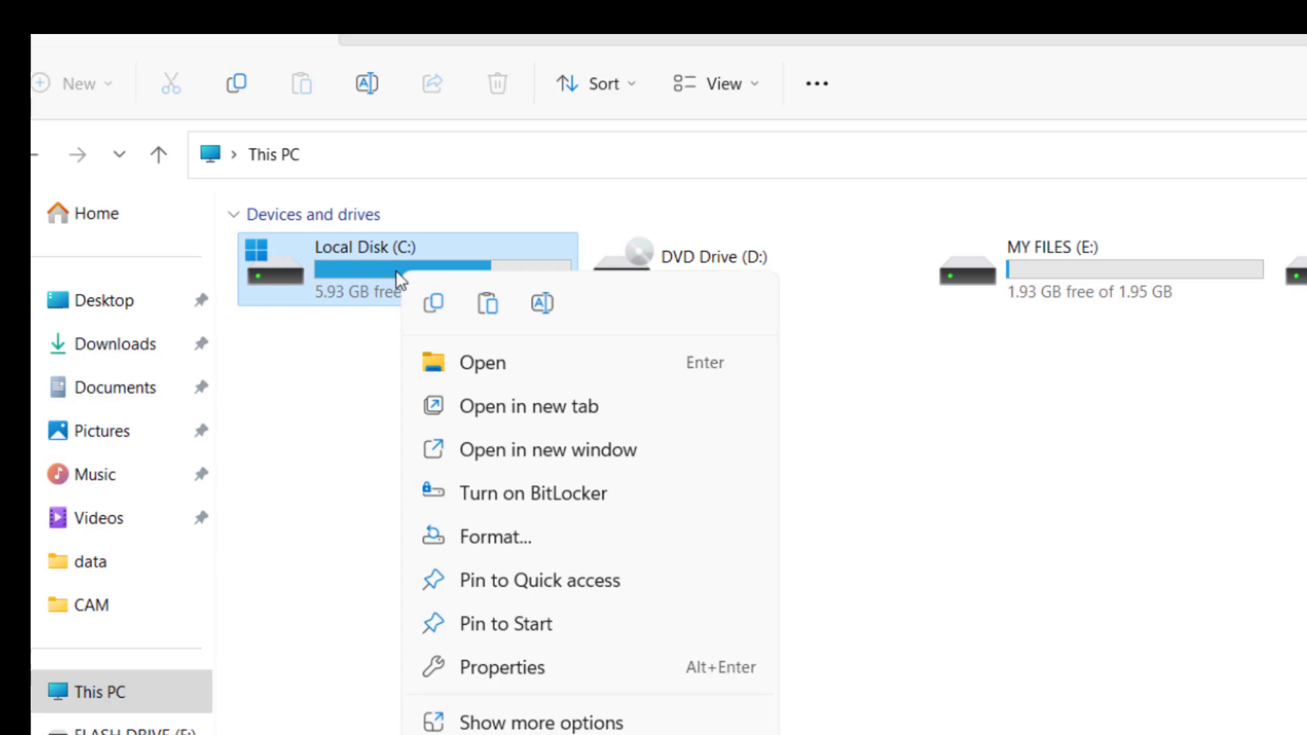
click(534, 504)
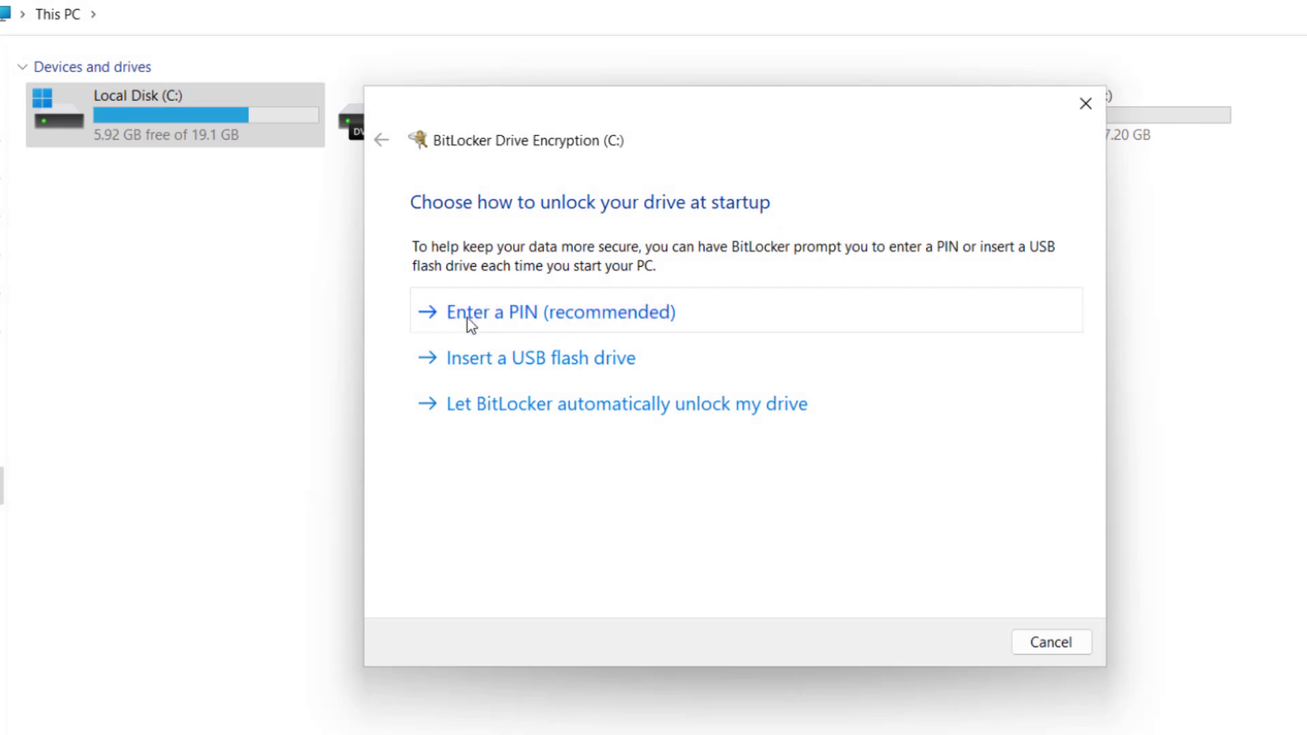
Step: Choose 'Enter a PIN (recommended)' and type the six-digit startup PIN in both fields, correcting a typo
click(518, 320)
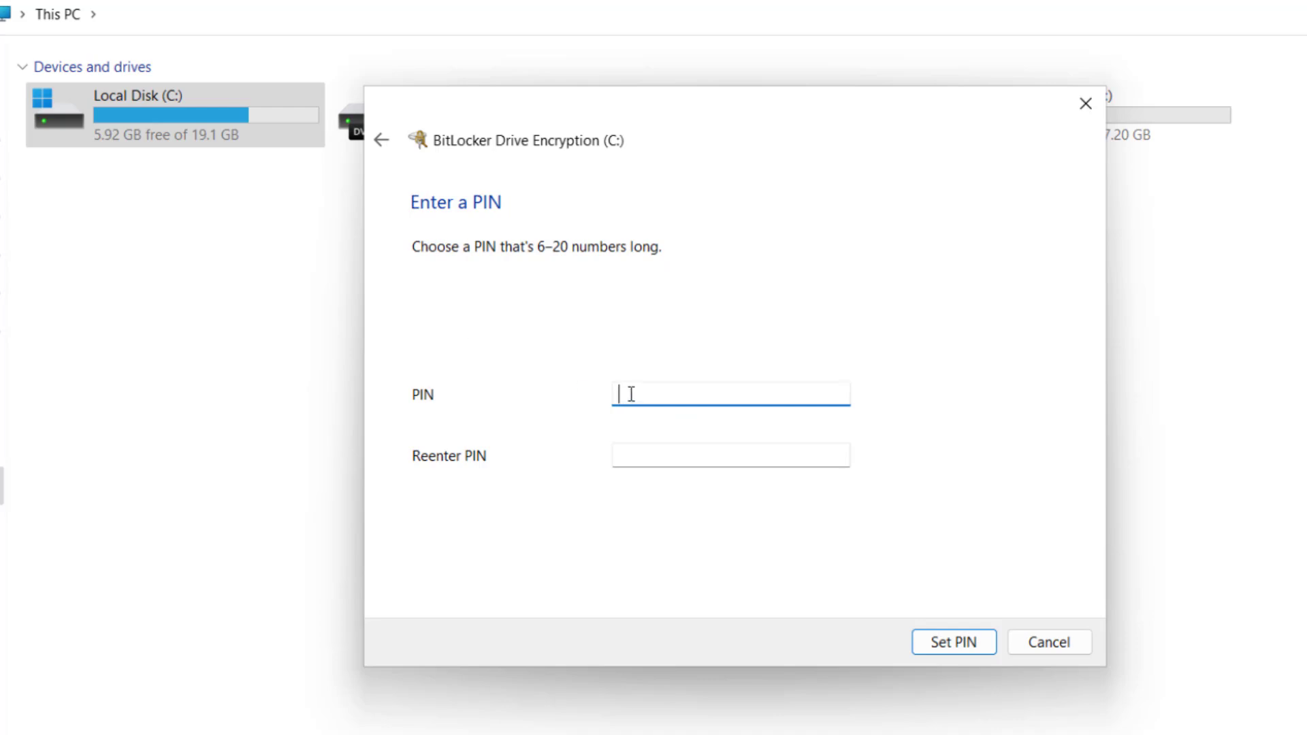
text(123456)
click(734, 452)
text(1234)
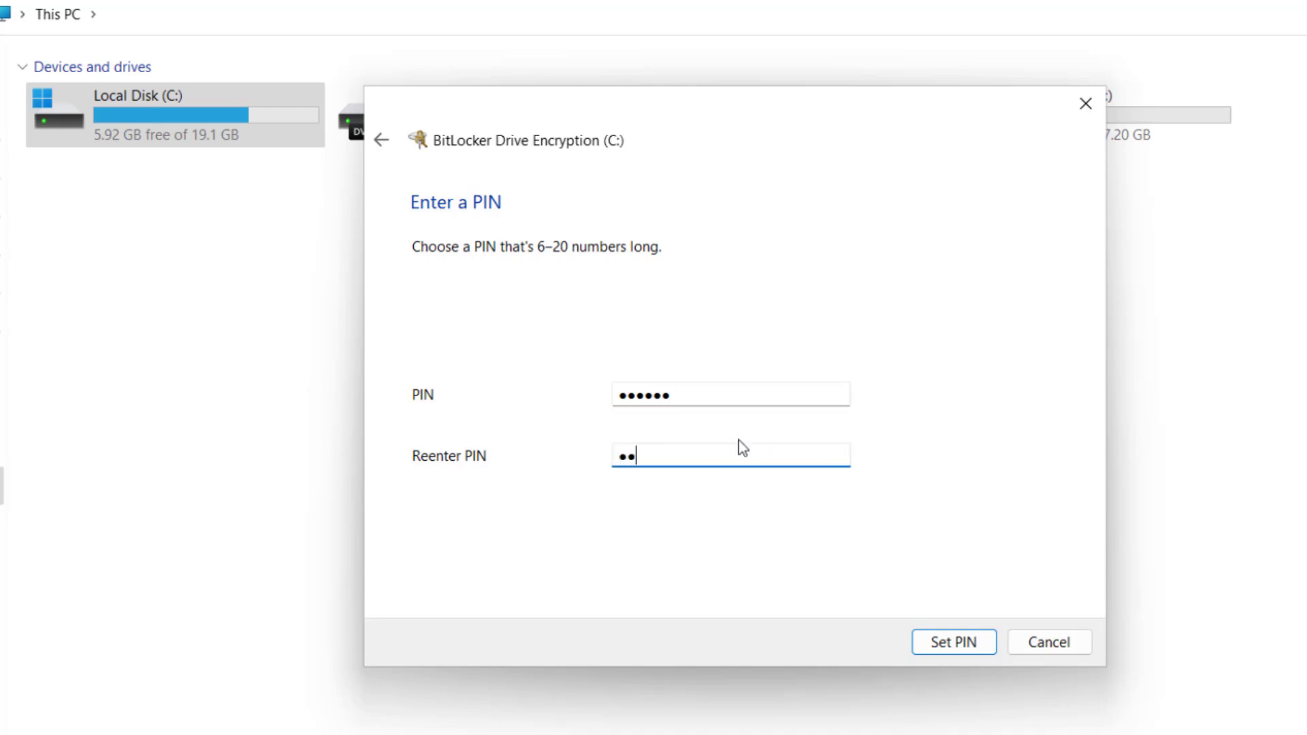
key(BackSpace)
text(456)
Step: Set the PIN and choose 'Save to a file' for the recovery key backup
click(949, 643)
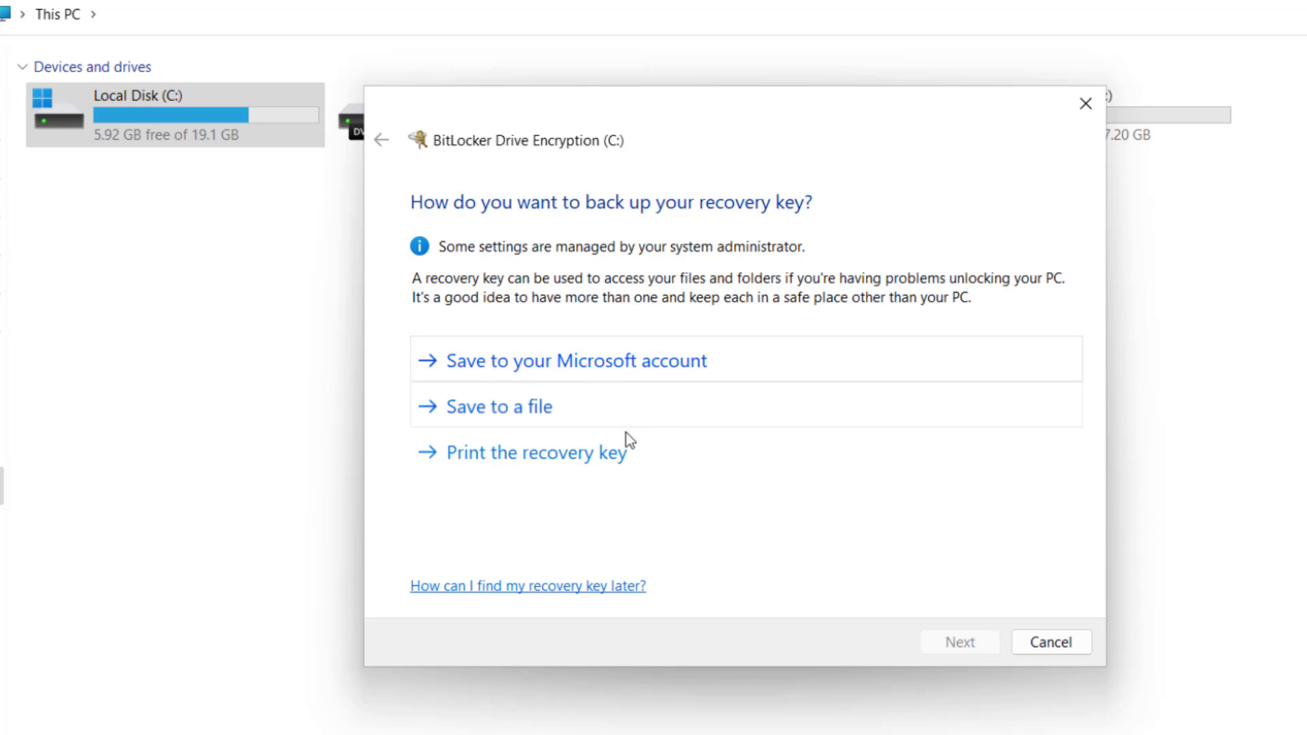
click(495, 412)
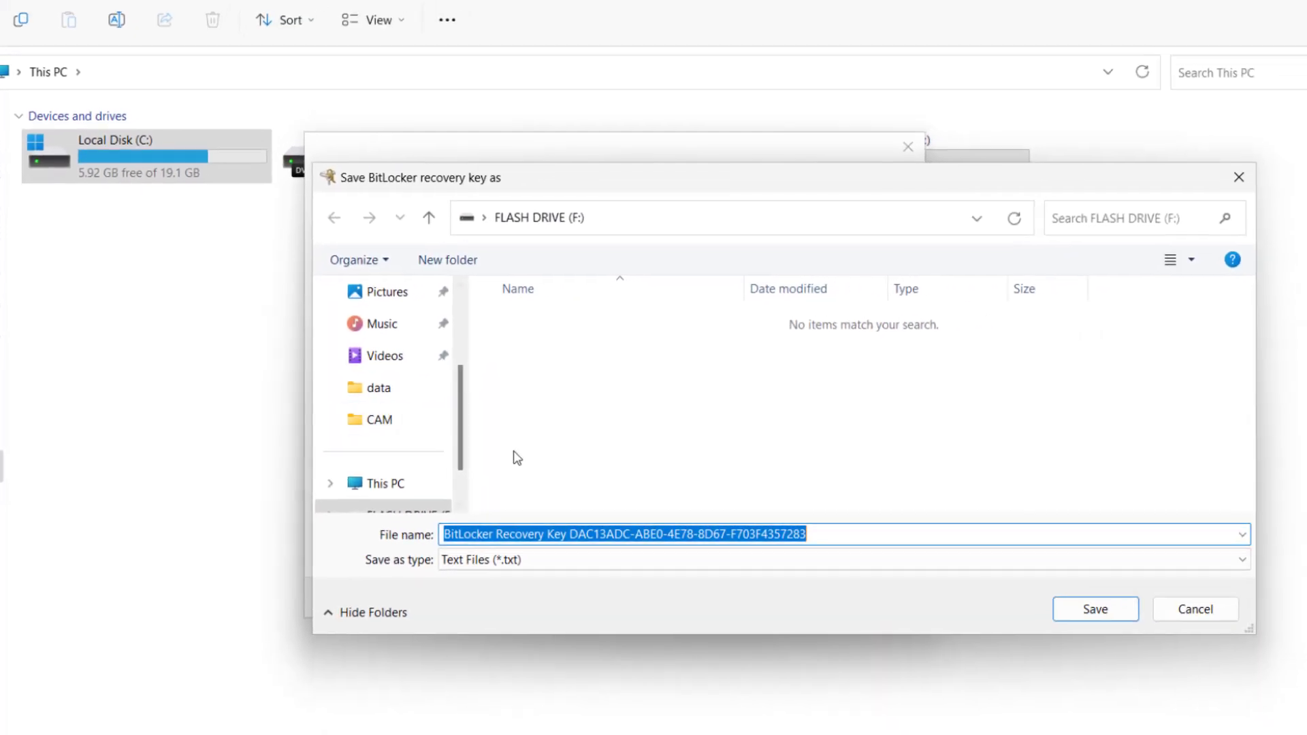
Step: Try saving the recovery key on MY FILES (E:) and dismiss the location-can't-be-used error
key(alt+Up)
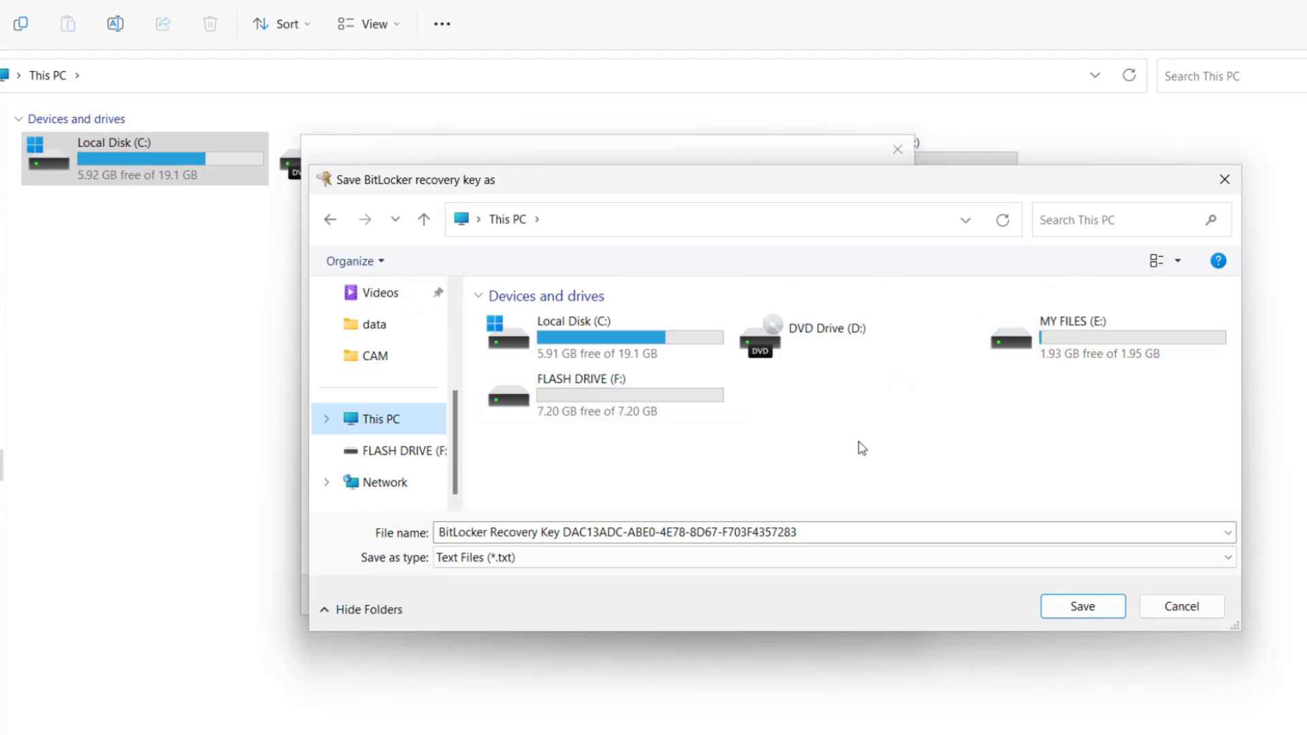
click(1102, 355)
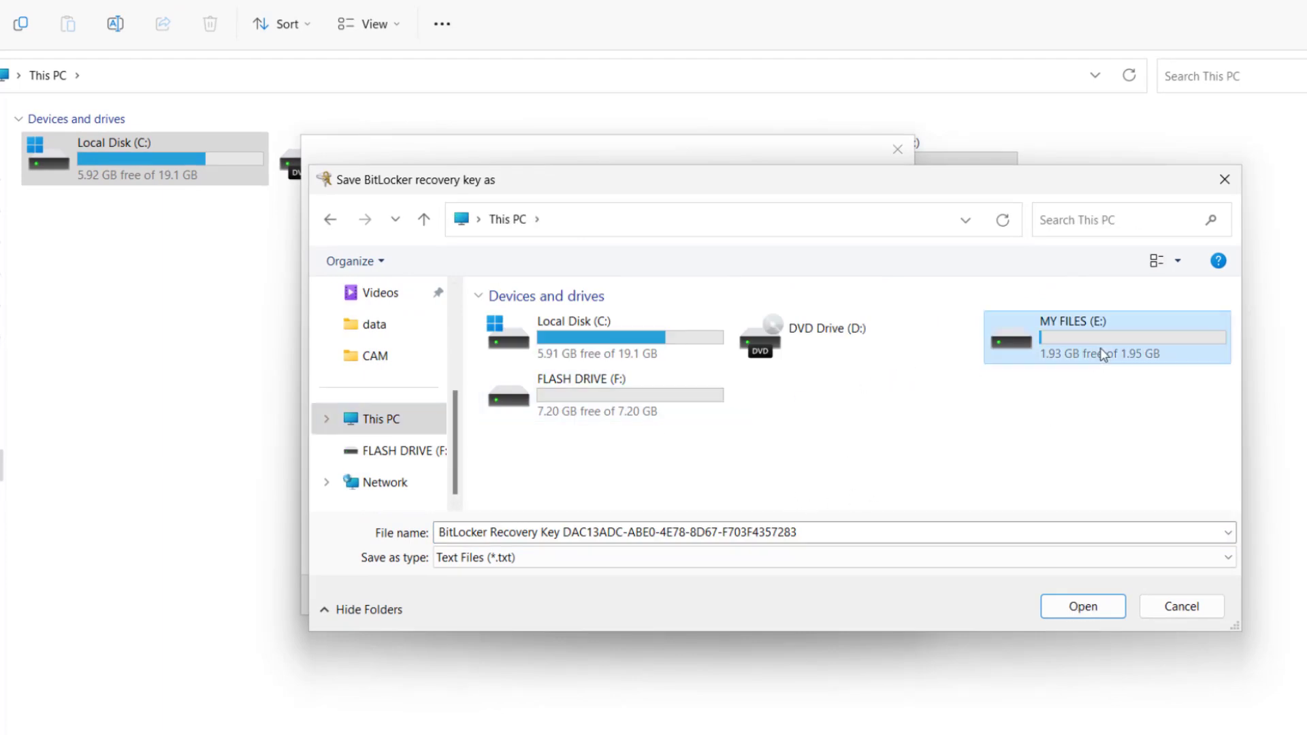
double_click(1103, 355)
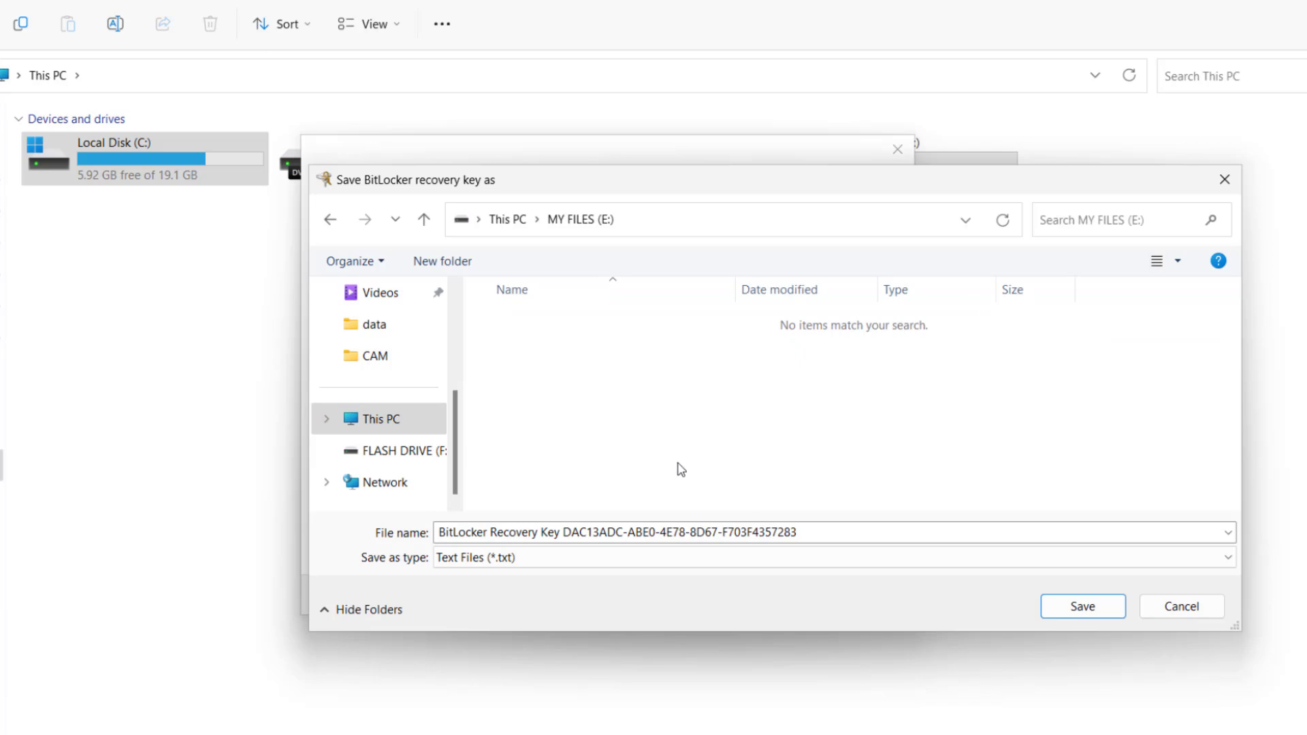
click(1062, 611)
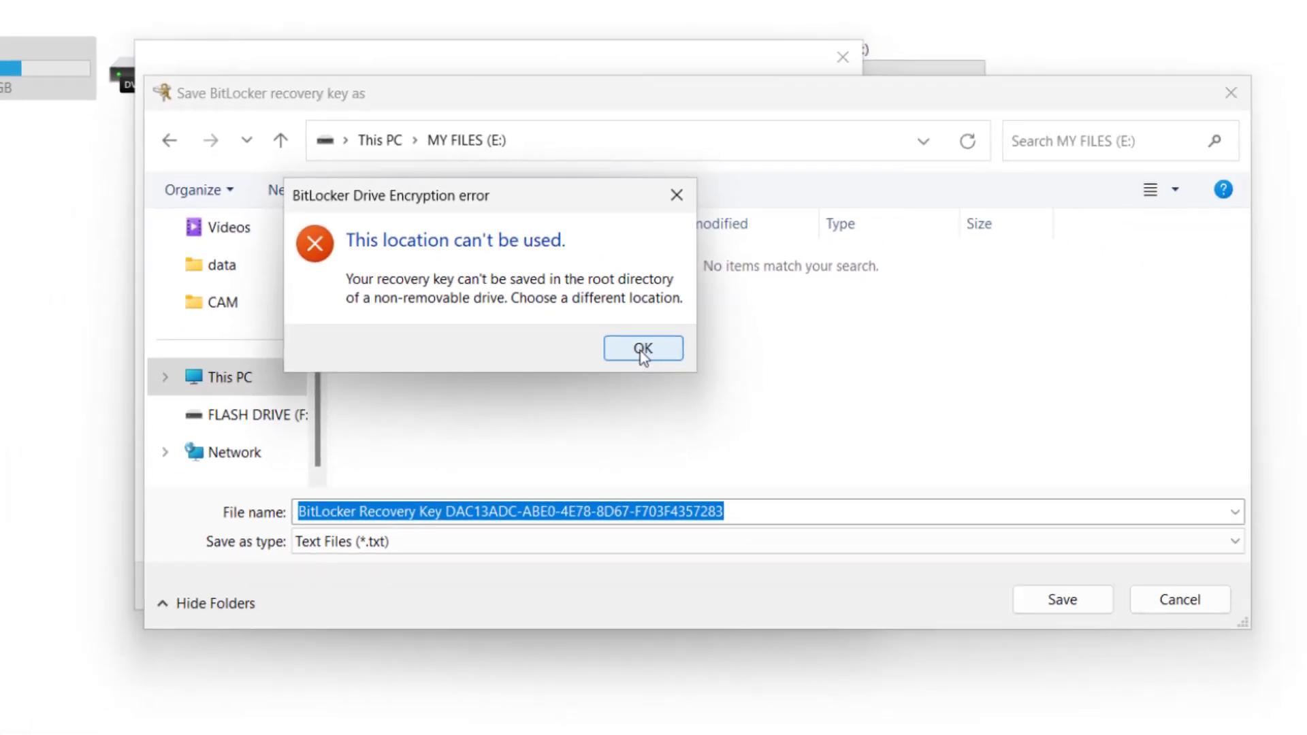
click(642, 350)
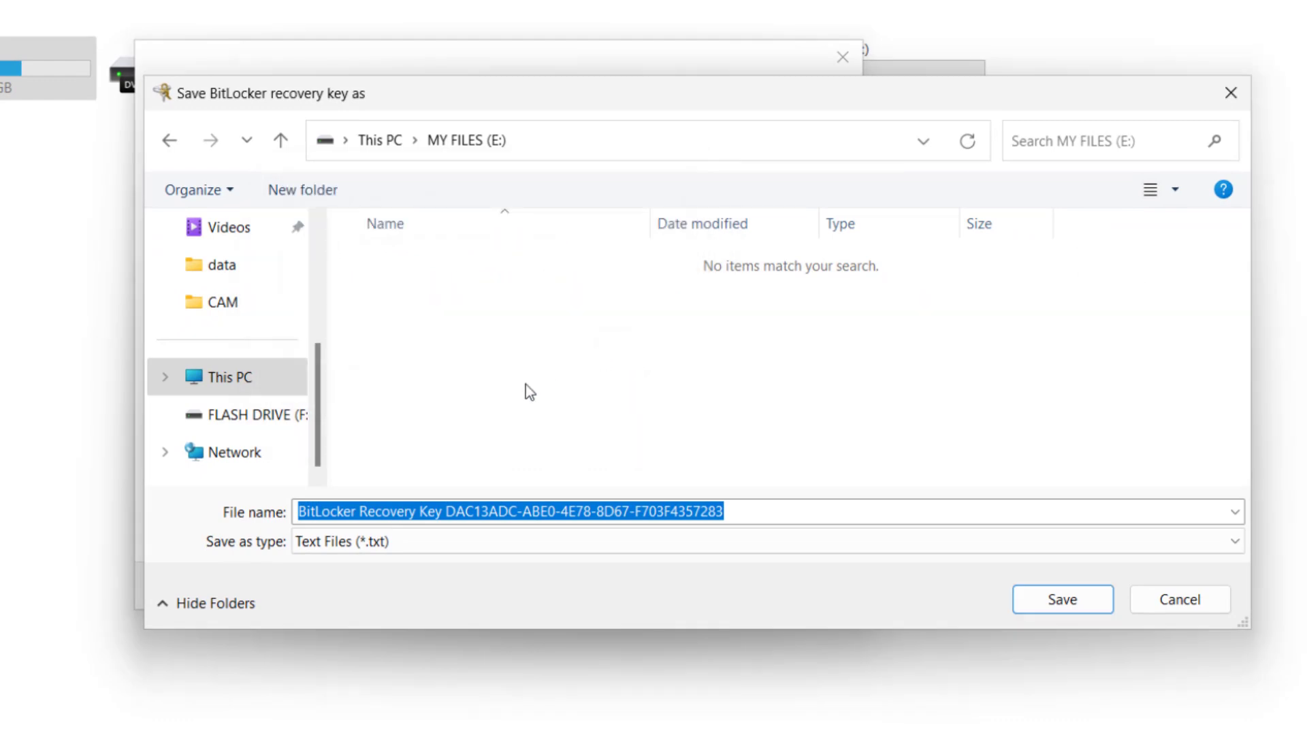
Step: Save the recovery key on FLASH DRIVE (F:), then open and cancel printing a copy
click(230, 420)
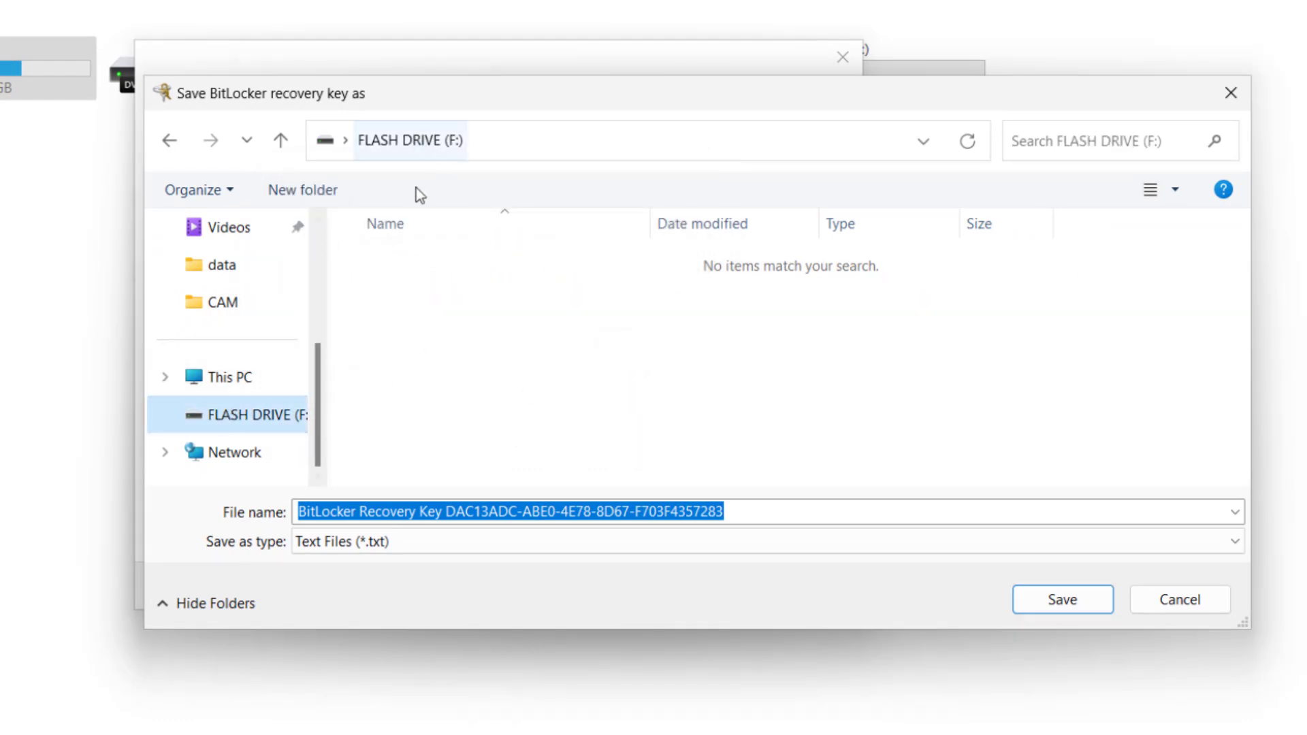
click(1060, 605)
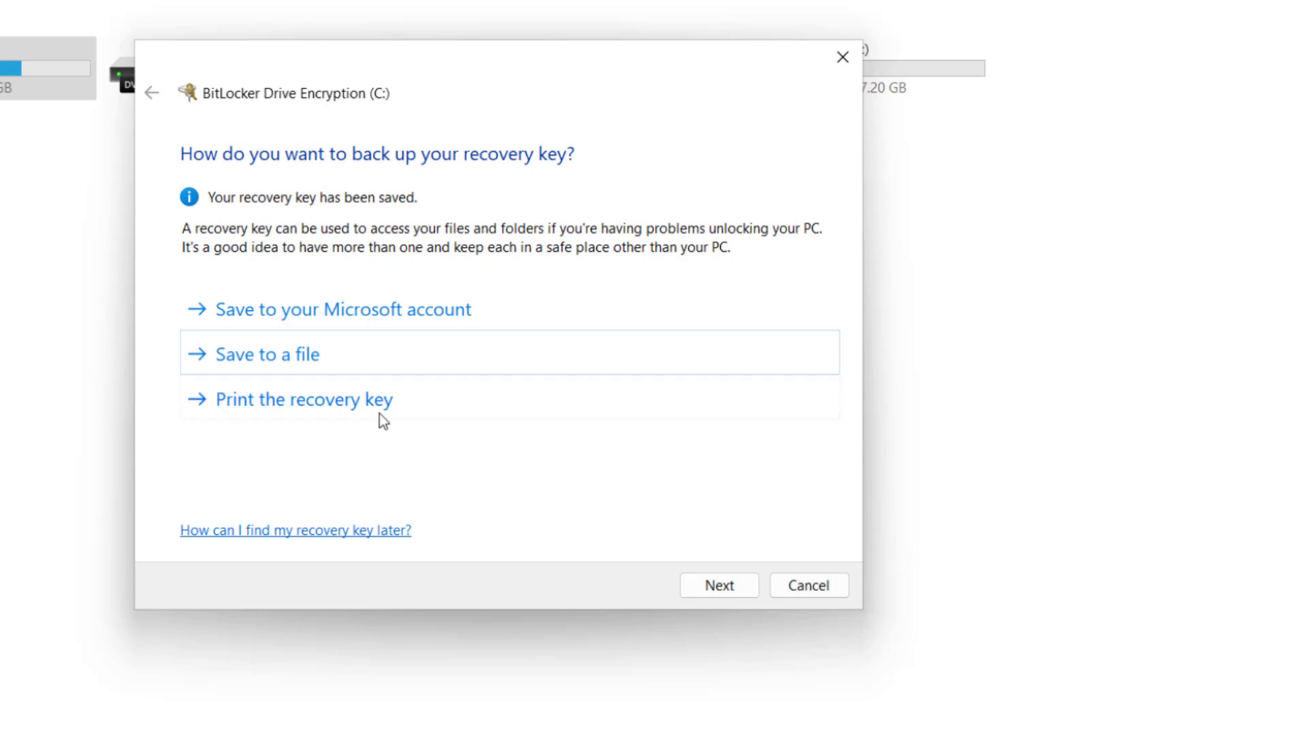
click(347, 406)
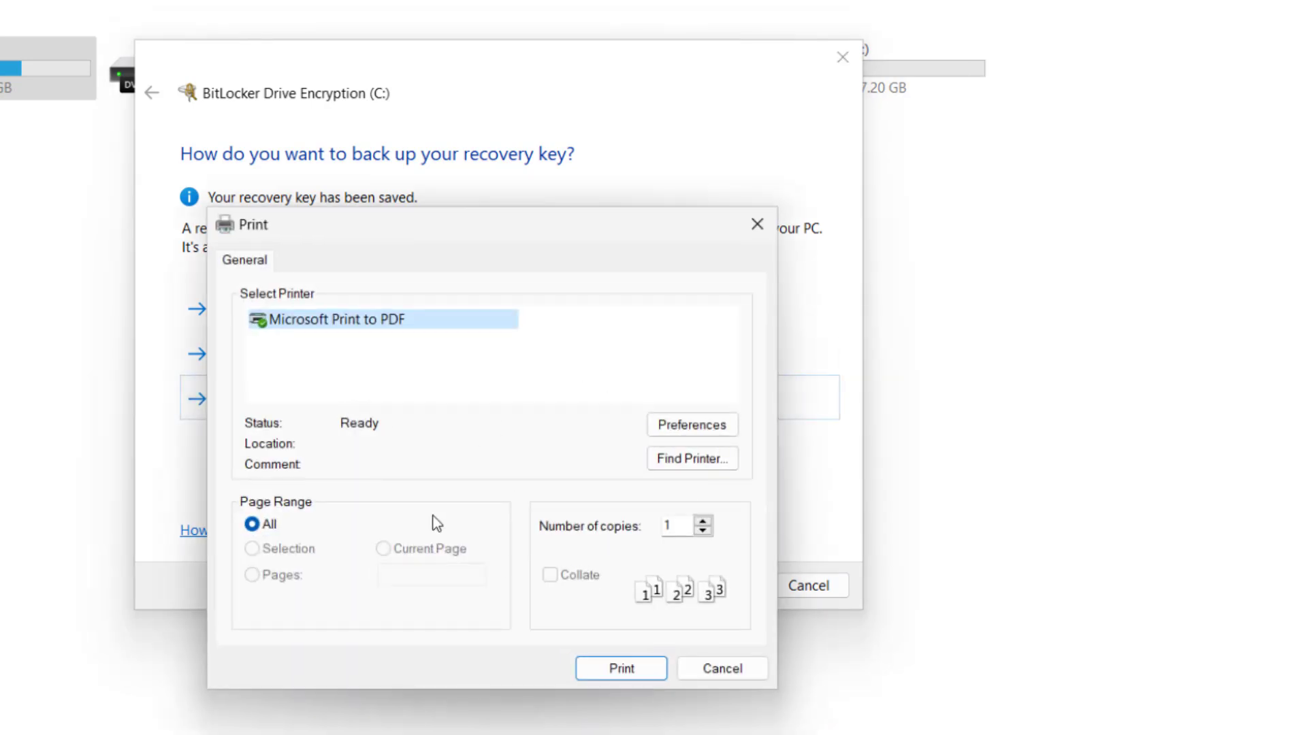
click(733, 669)
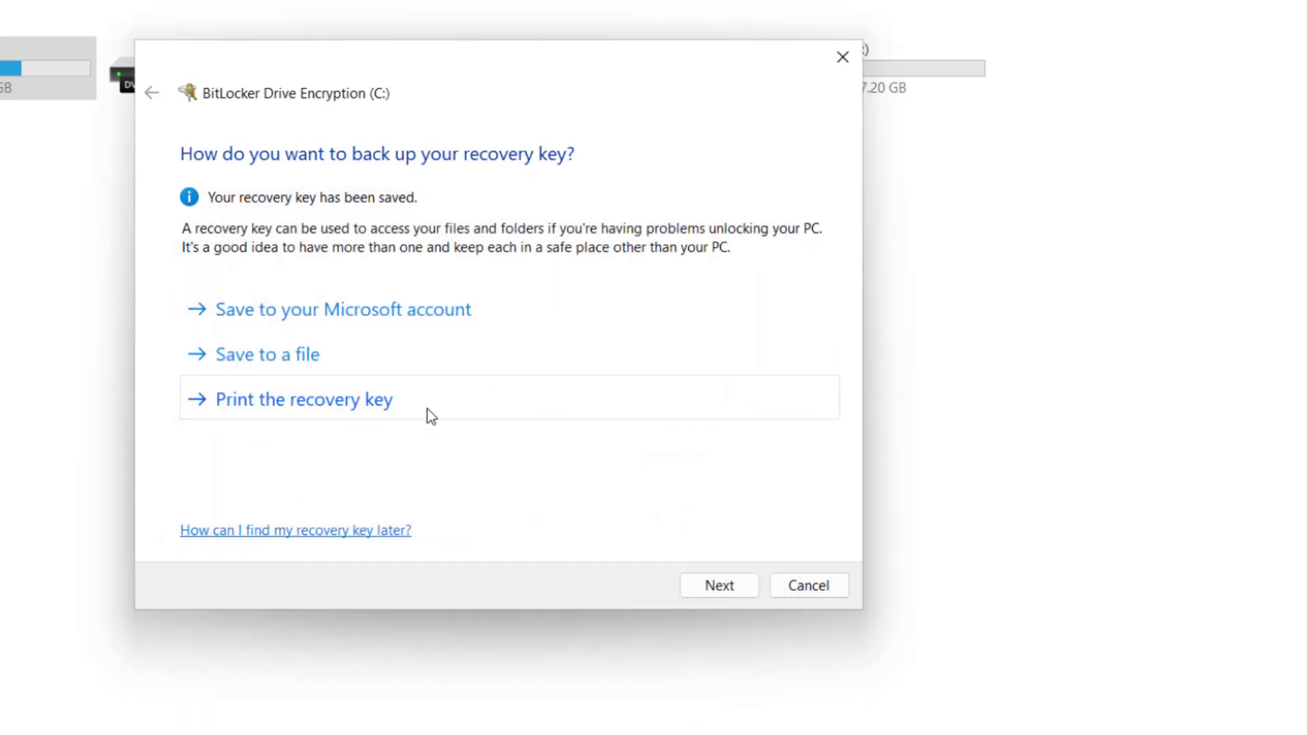
Step: Keep 'Encrypt used disk space only' for C: and move on to the encryption mode choice
click(721, 586)
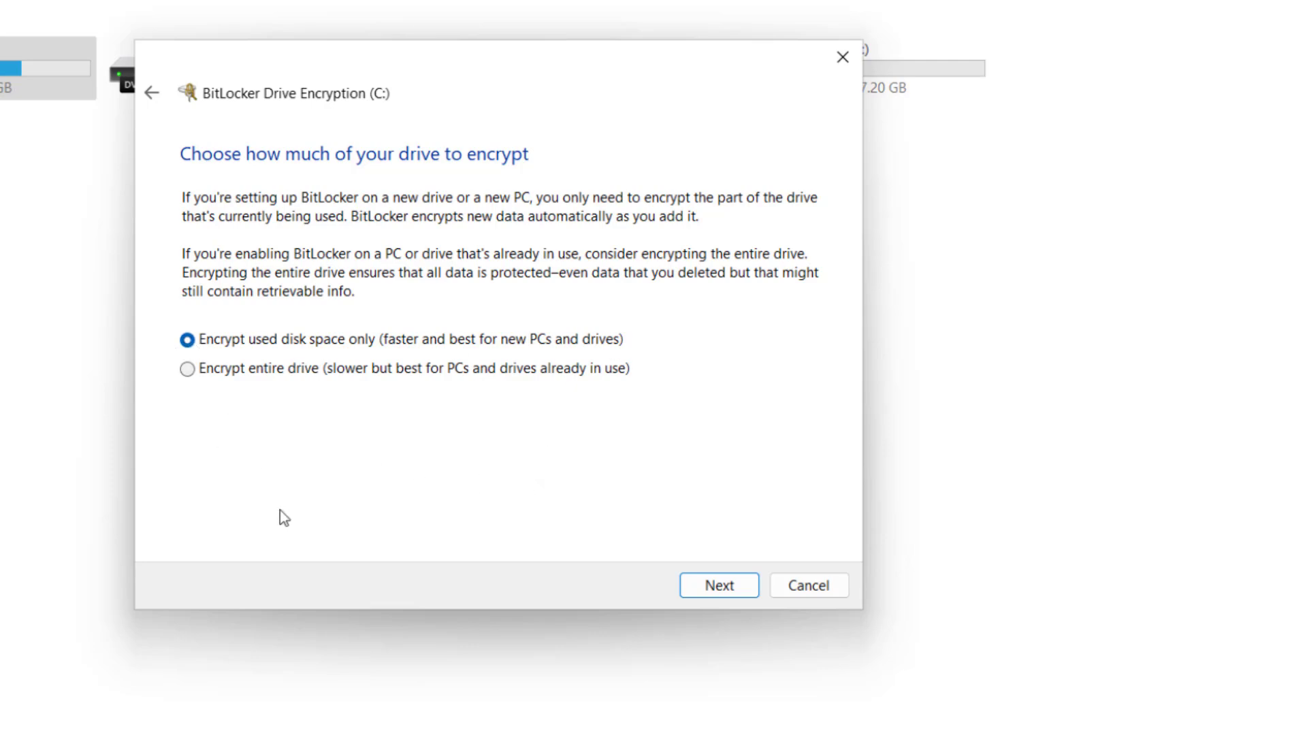
click(740, 589)
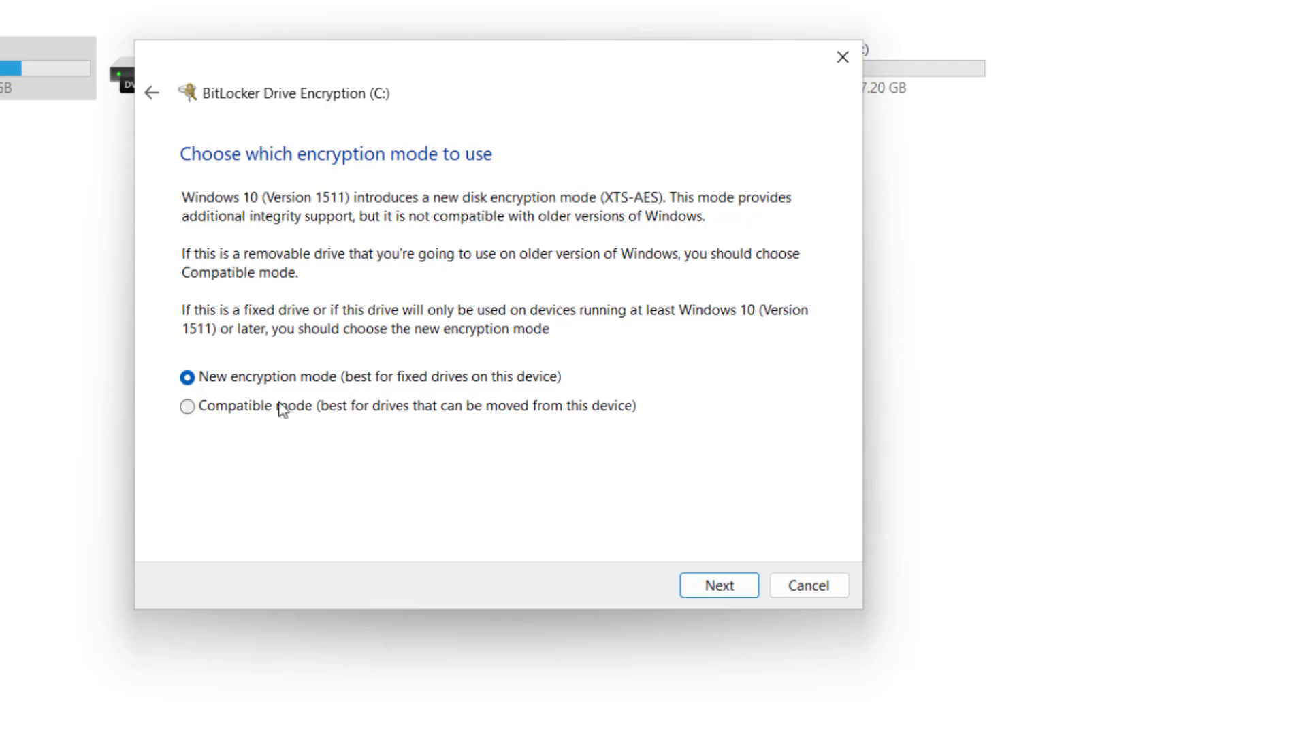
Step: Keep New encryption mode and start encrypting C: with the BitLocker system check
click(705, 586)
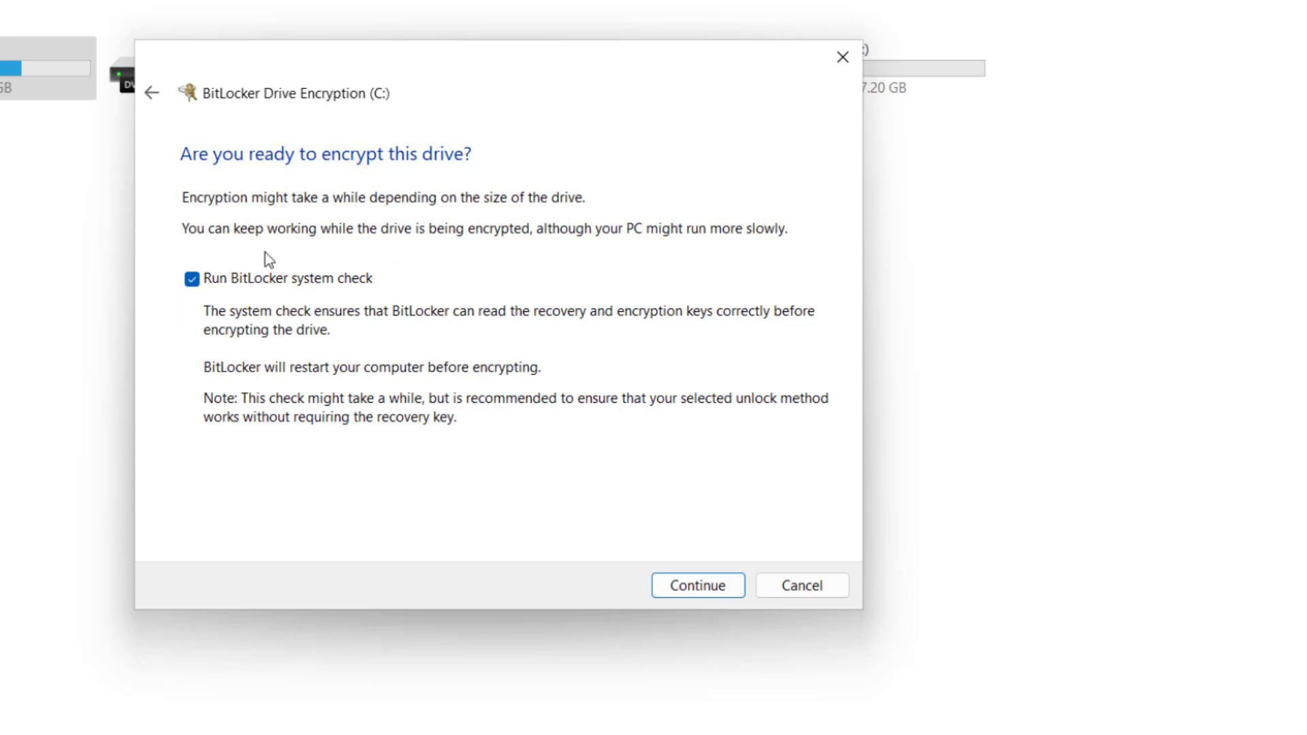
click(705, 584)
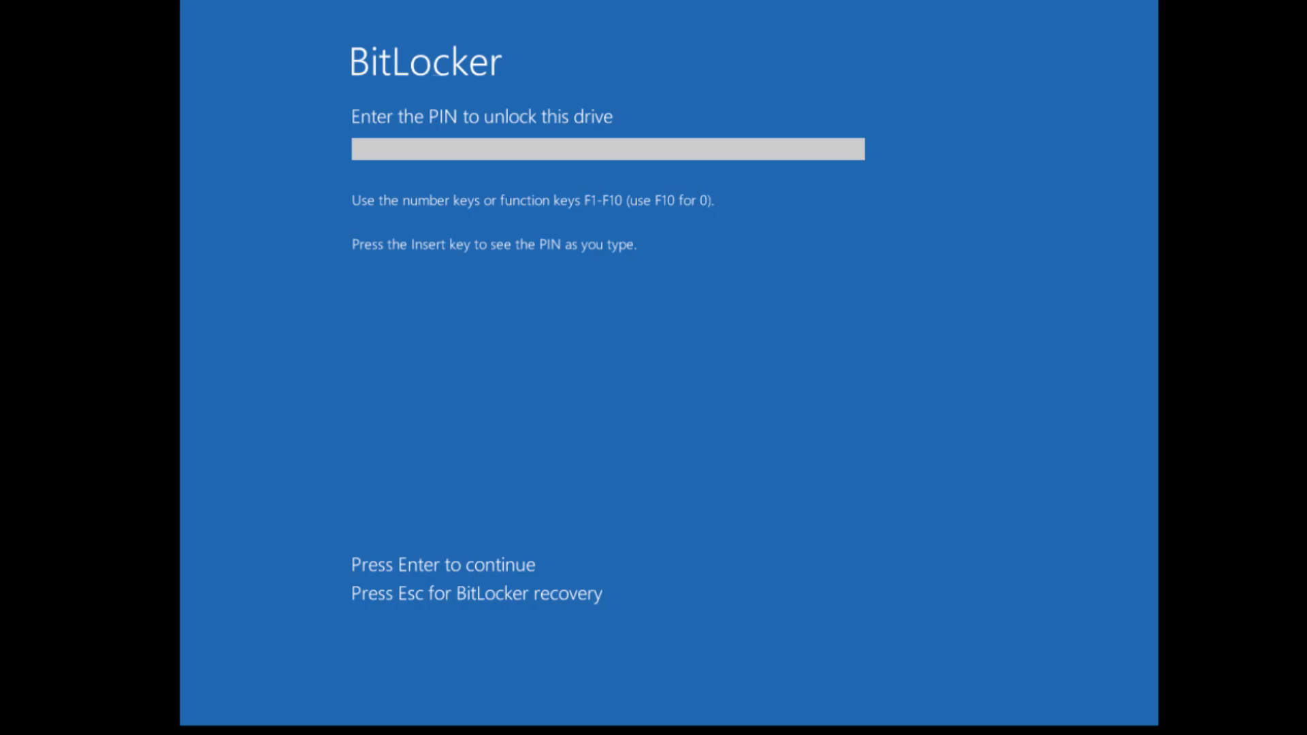
Step: Enter the startup PIN at the BitLocker pre-boot screen so Windows boots
text(123456)
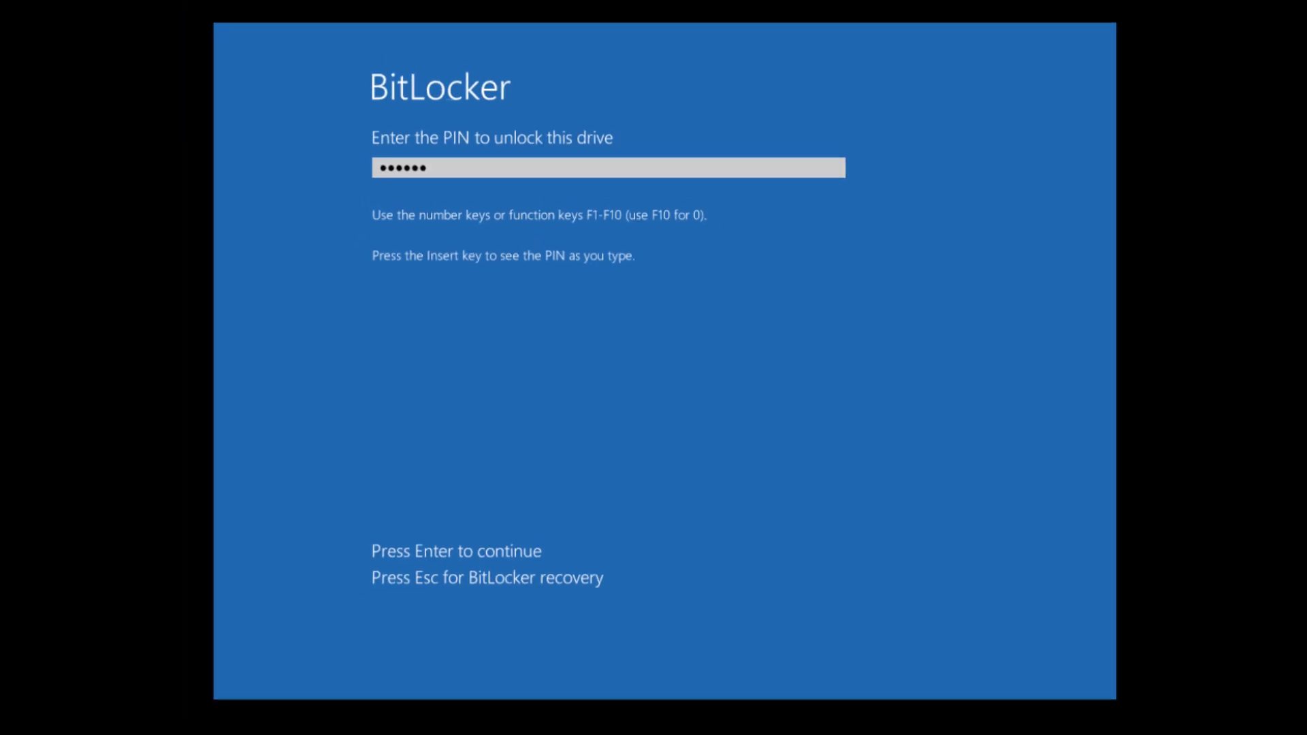
key(Return)
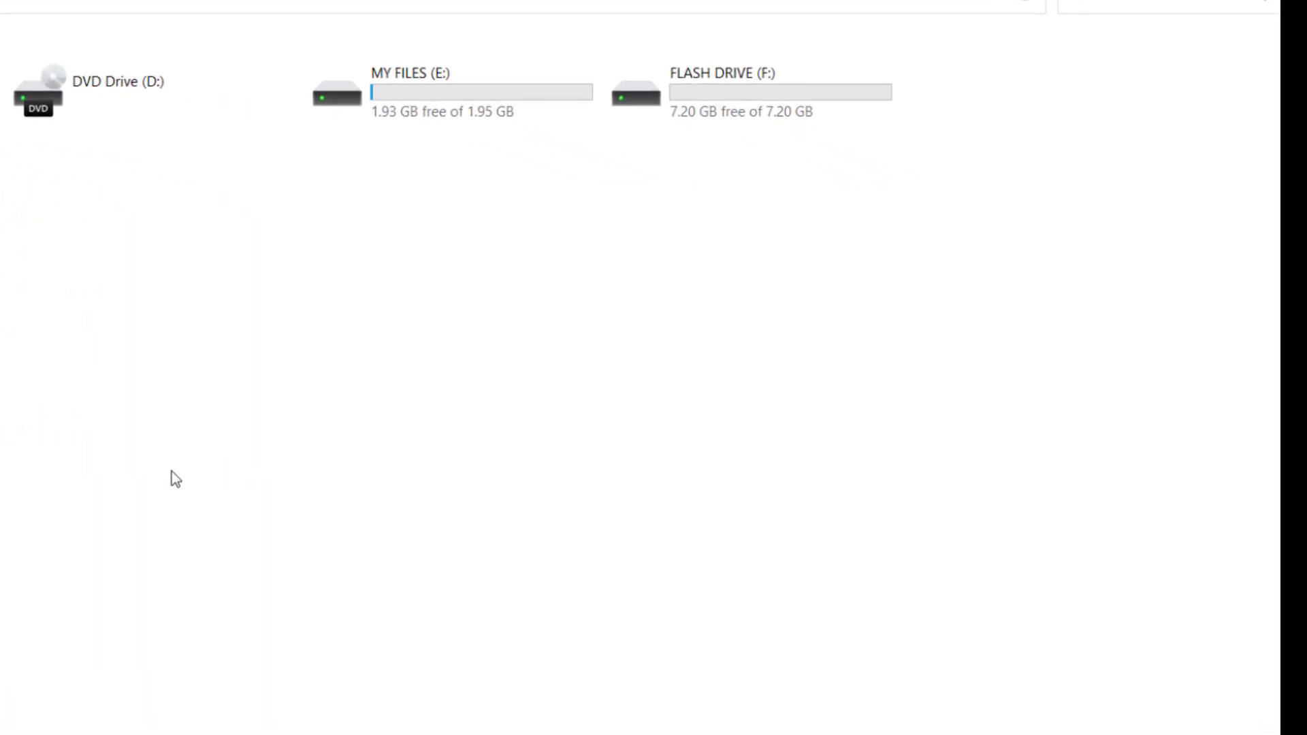
Step: Turn on BitLocker for MY FILES (E:) and set a confirmed unlock password
right_click(427, 83)
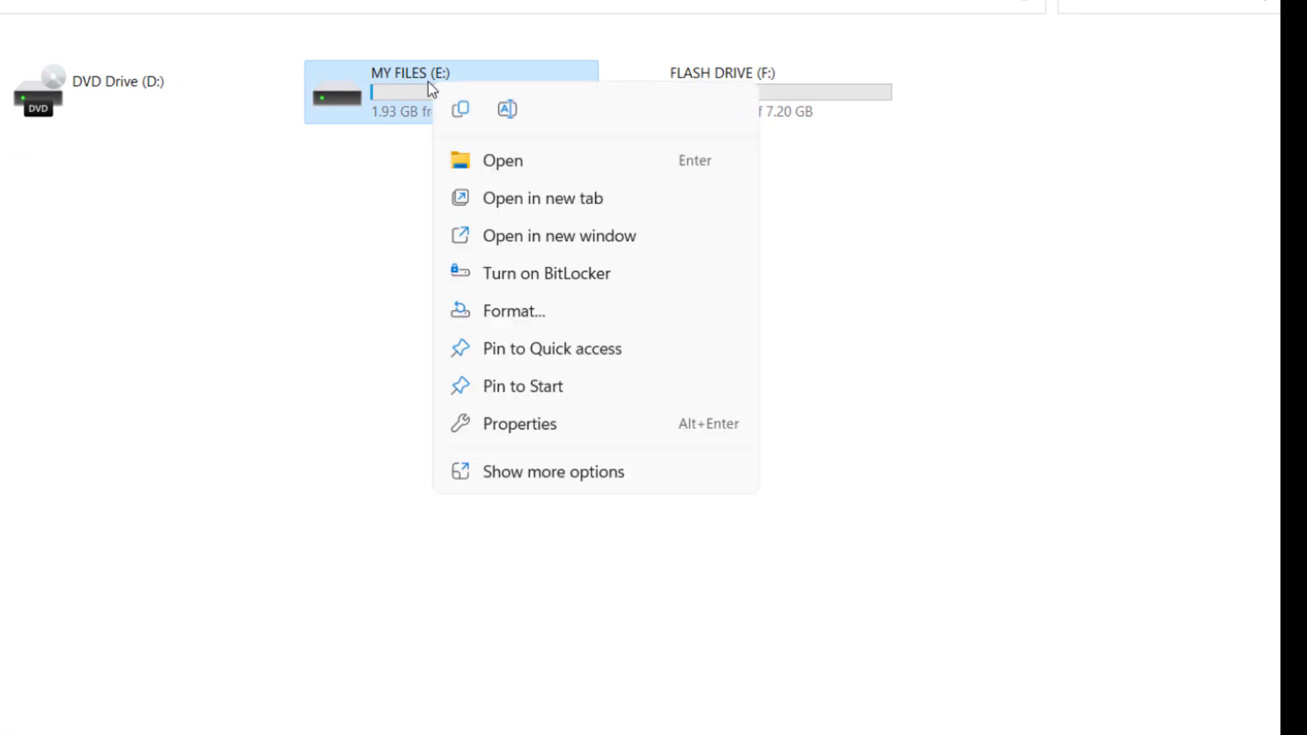
click(522, 282)
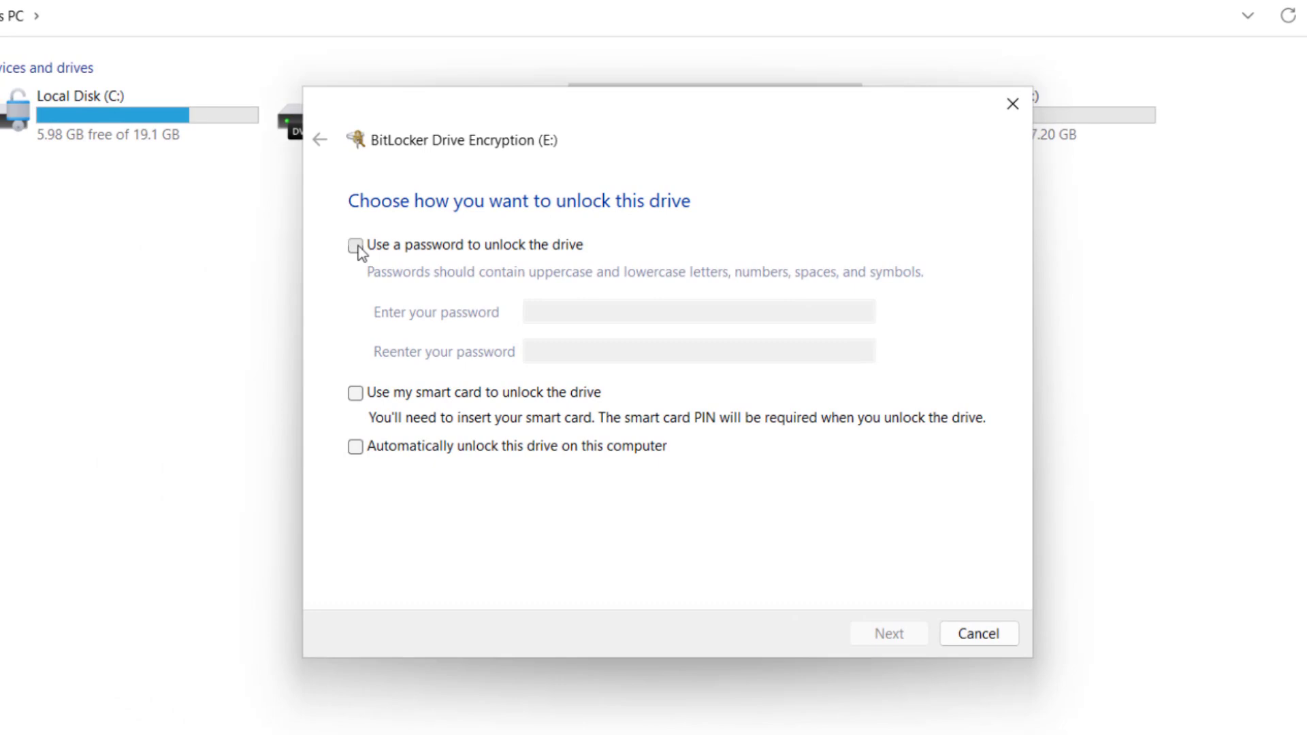
click(355, 245)
click(580, 310)
text(******)
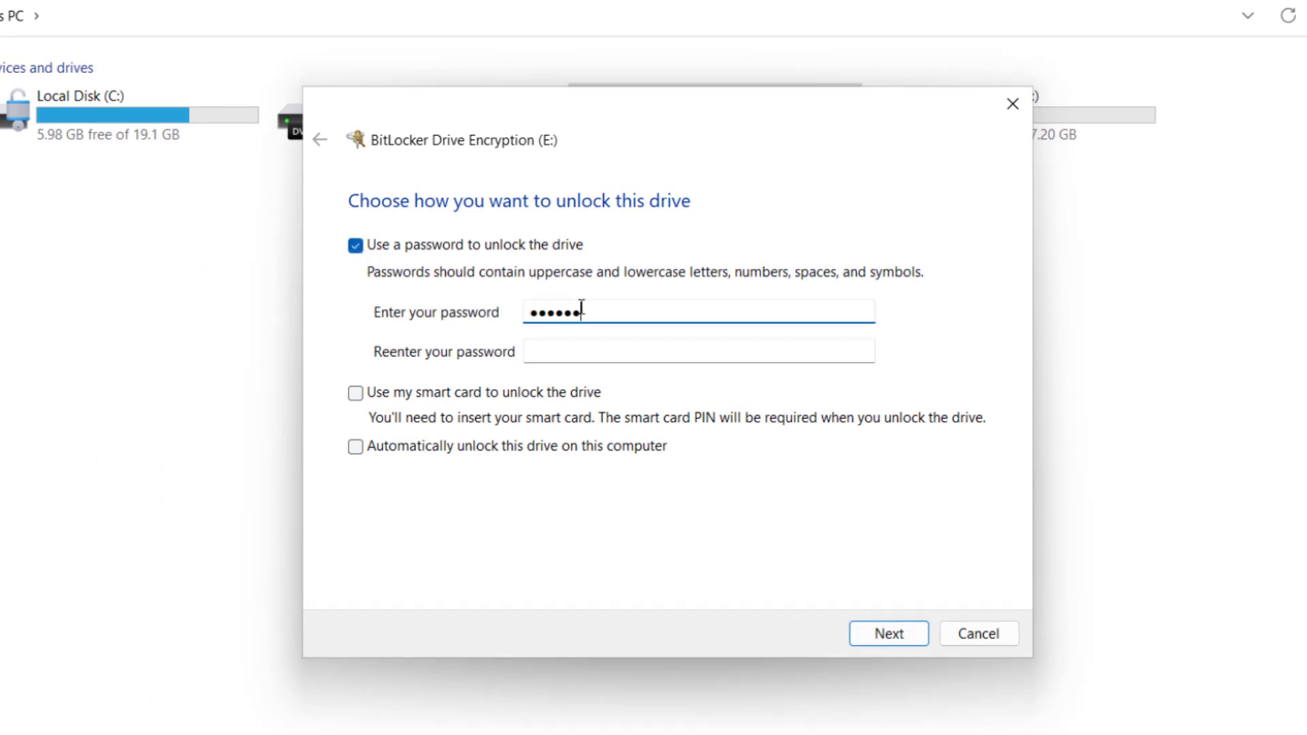
text(****)
click(704, 344)
text(*)
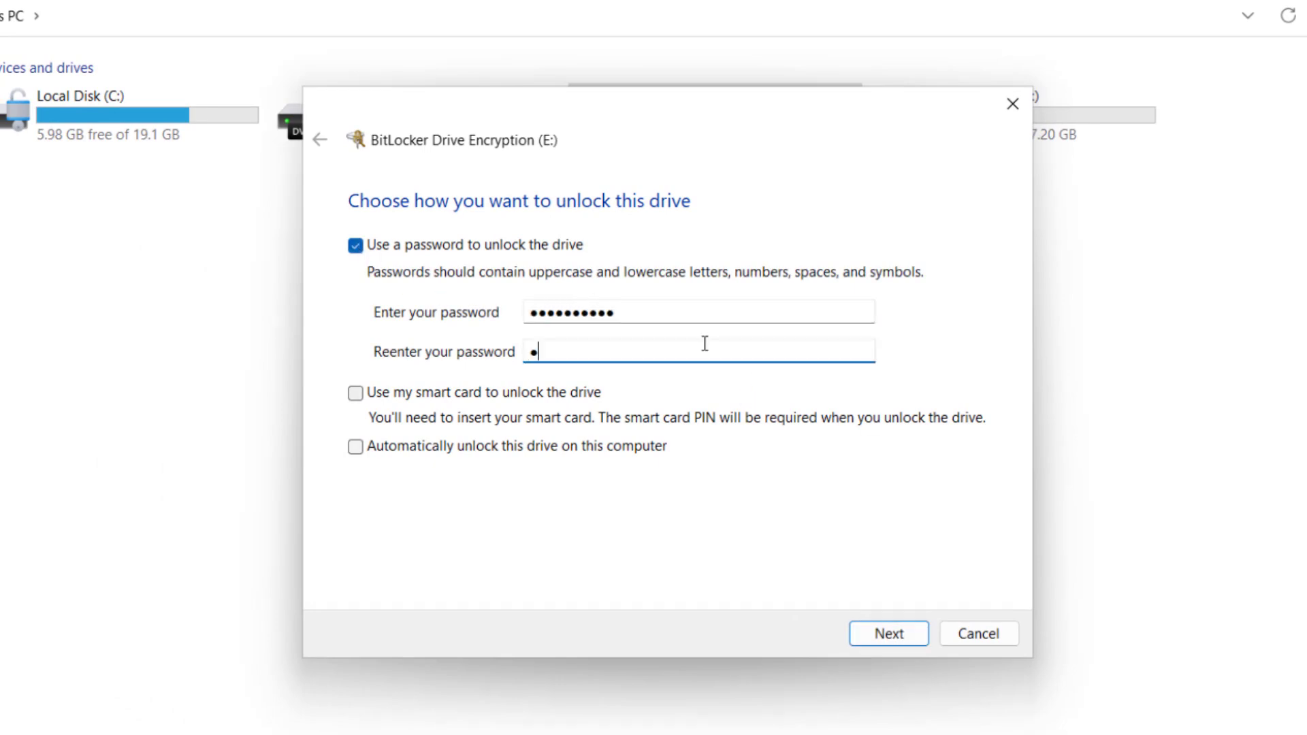
text(*********)
click(885, 625)
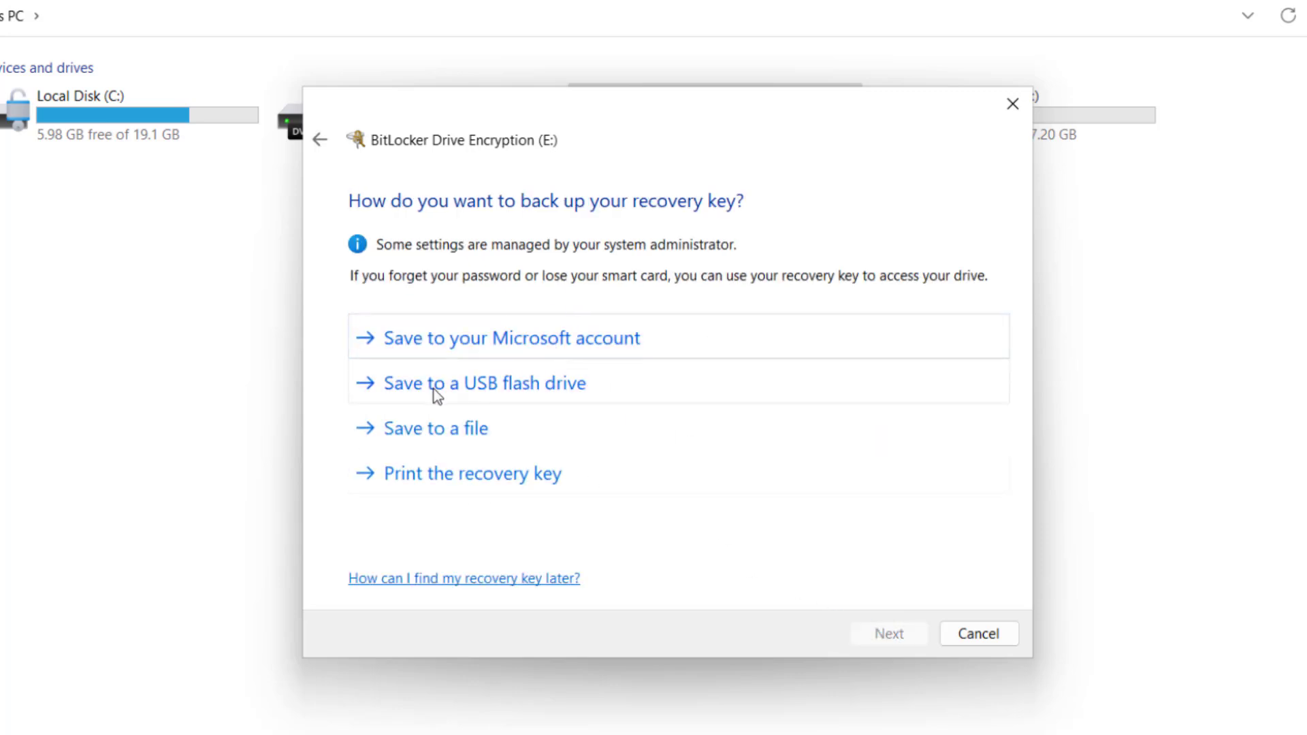
Step: Save the recovery key to FLASH DRIVE (F:), keep used-space-only and new mode, and start encrypting
click(482, 395)
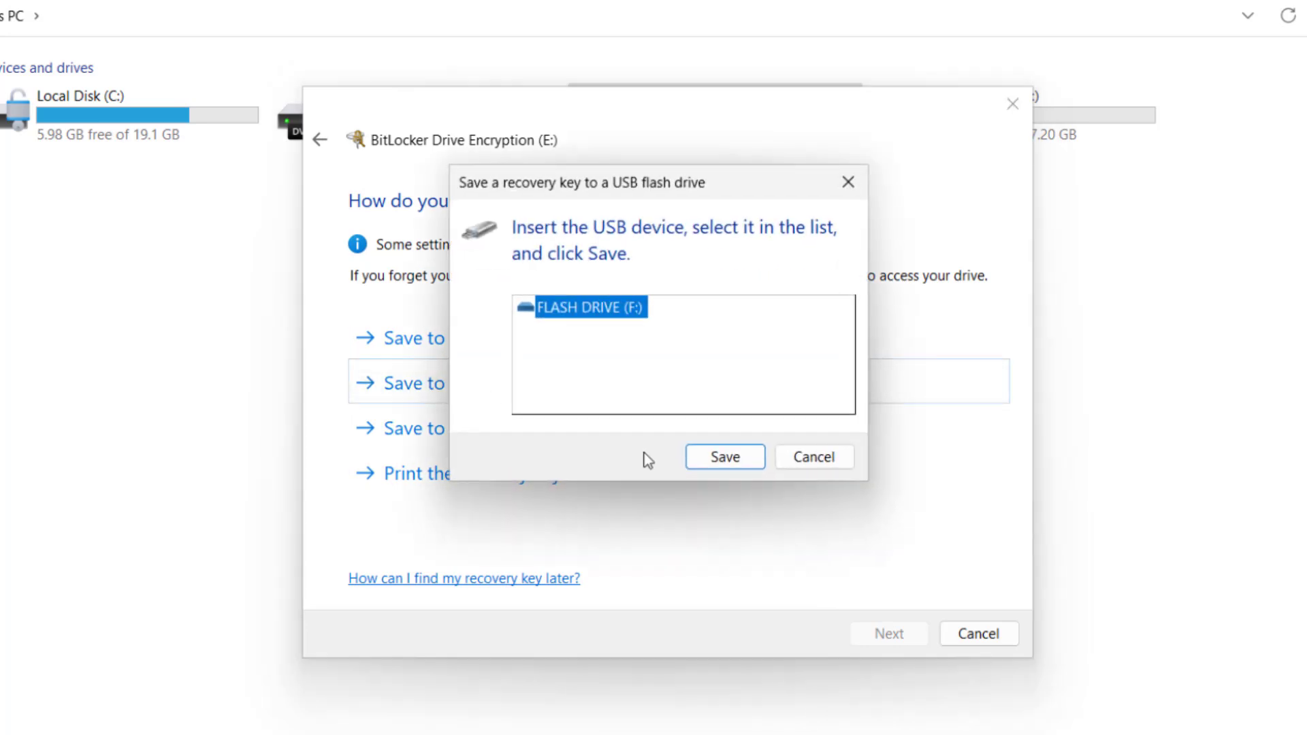
click(745, 459)
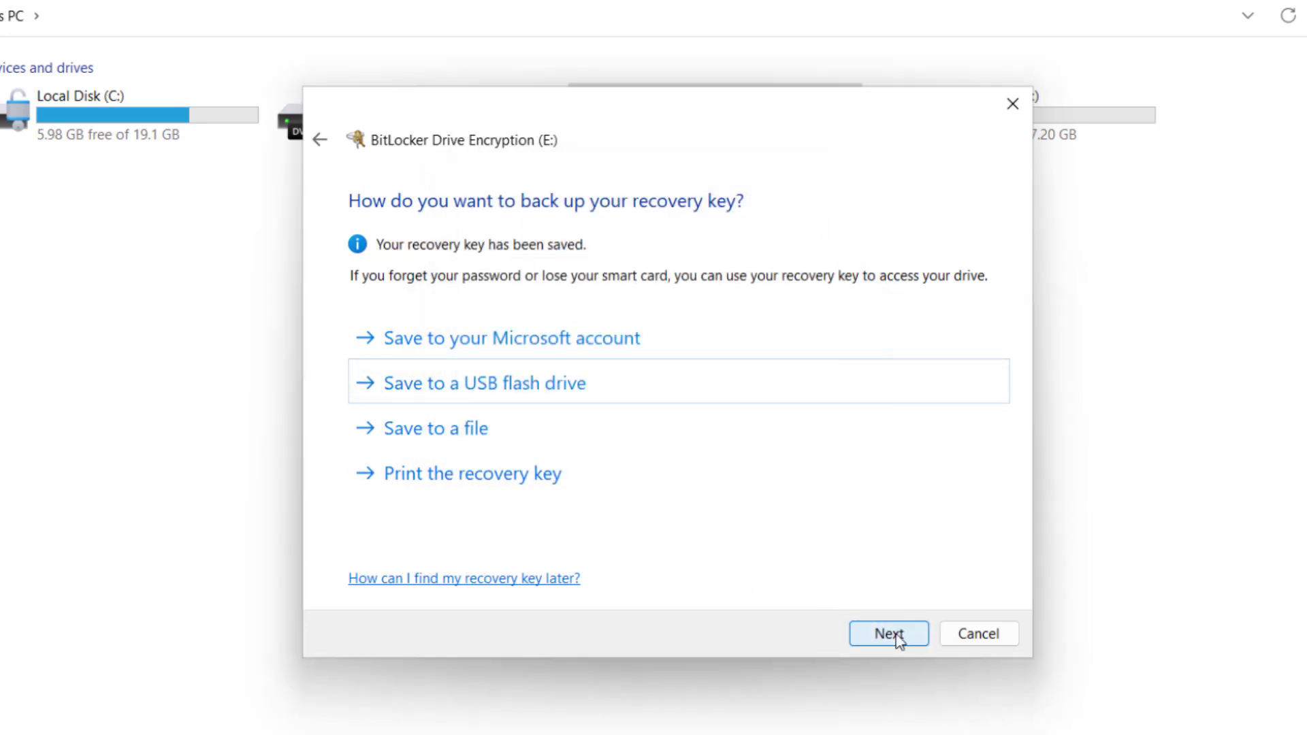
click(898, 639)
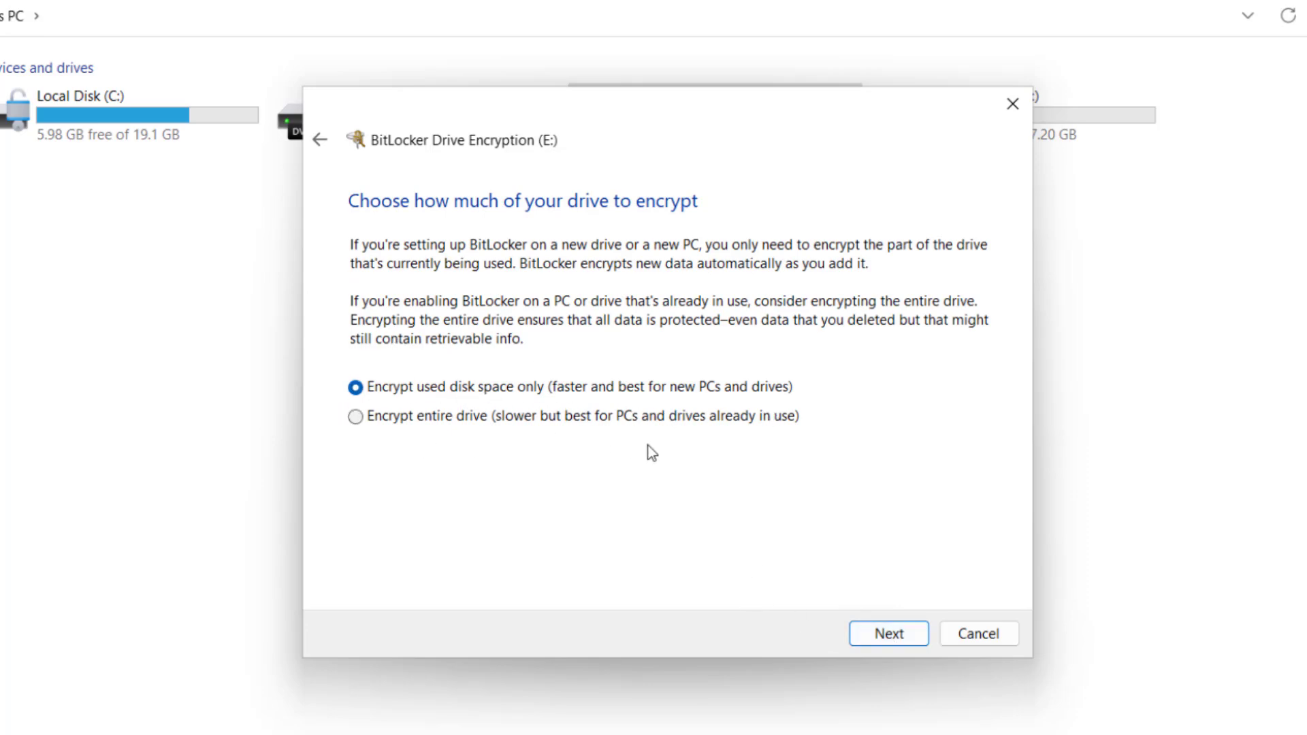
click(896, 634)
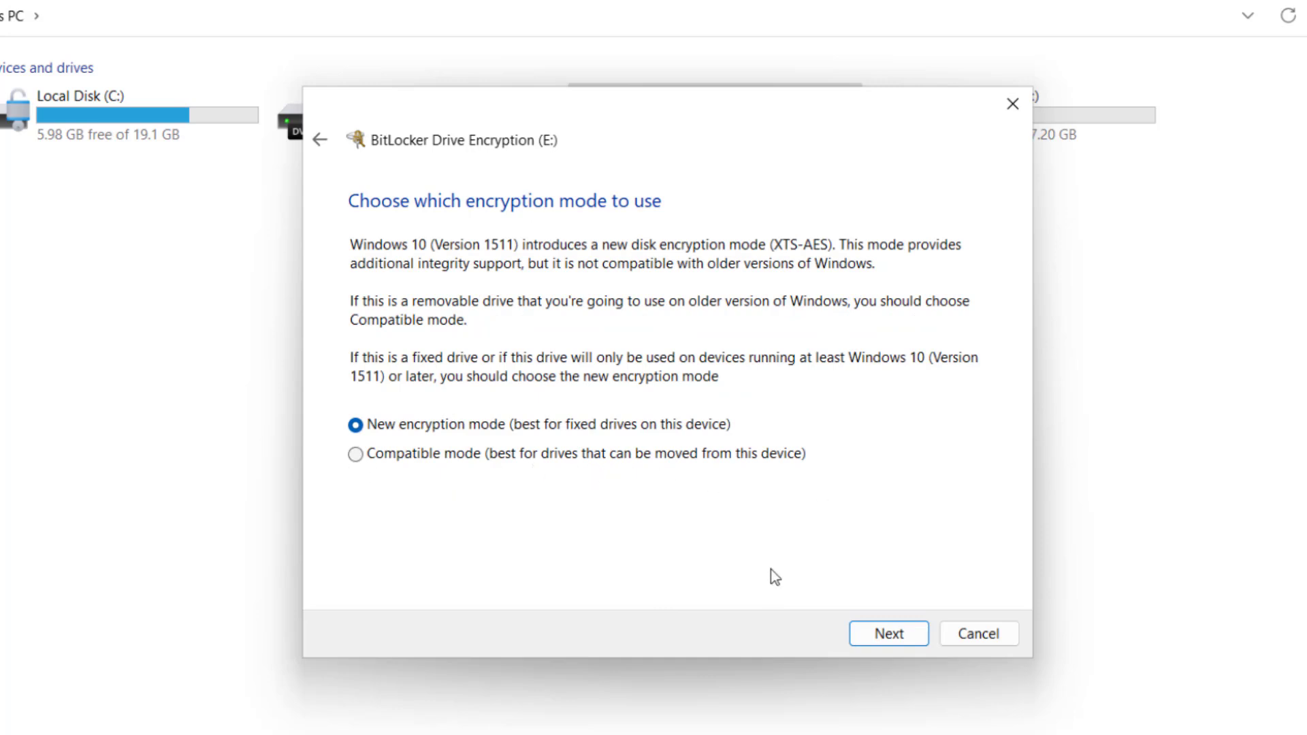
click(887, 632)
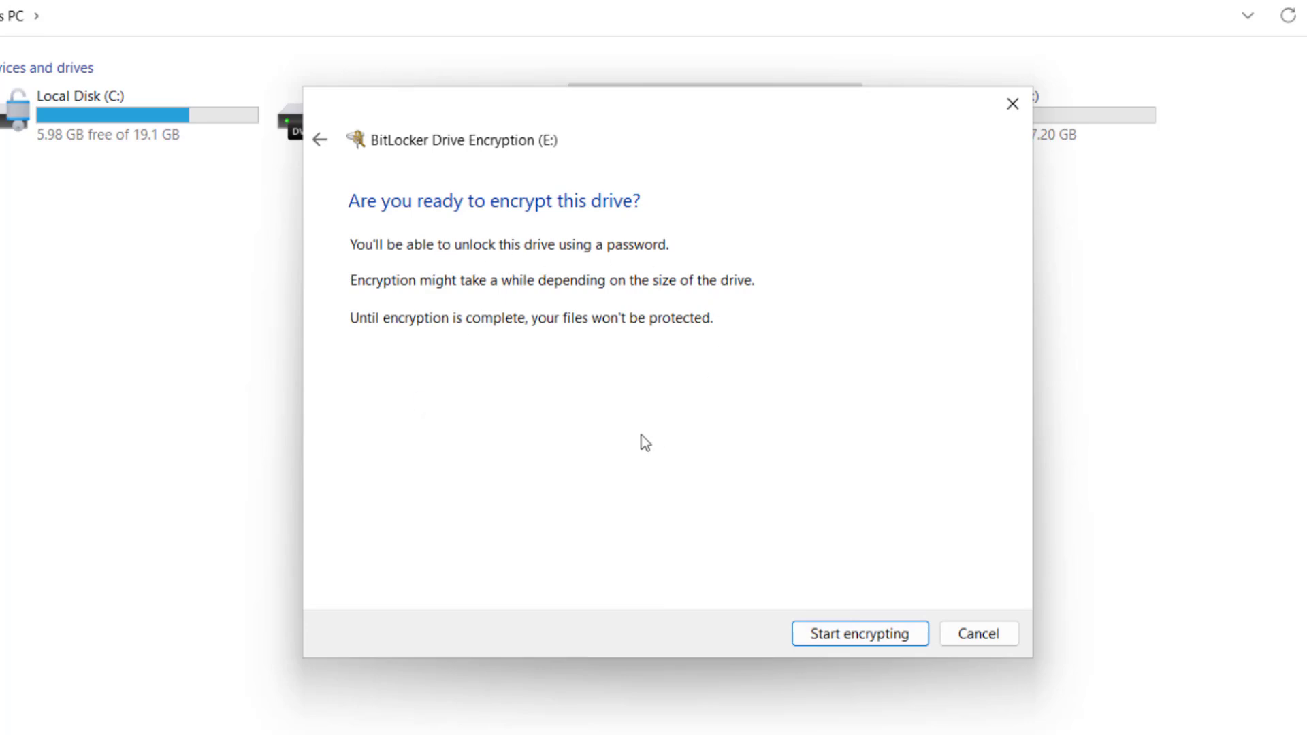
click(851, 630)
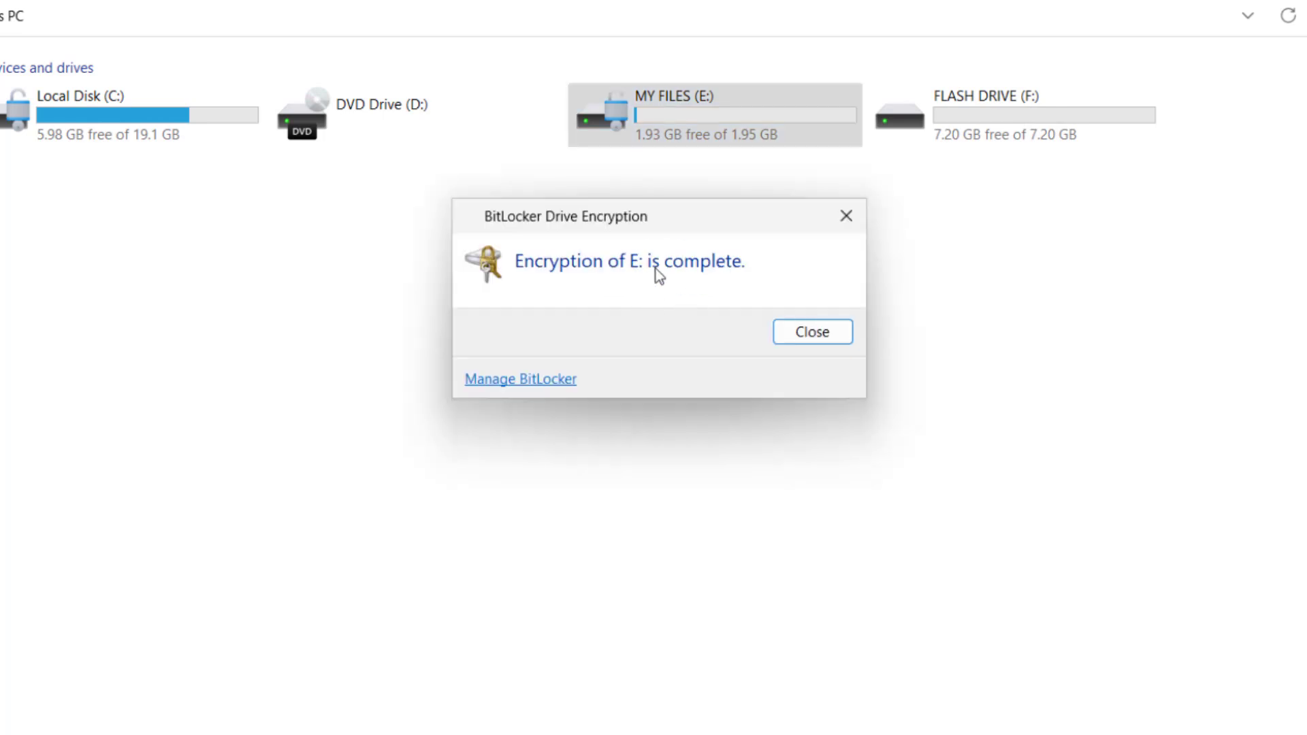
Step: Dismiss the encryption-complete message and restart Windows from the Start power menu
click(836, 341)
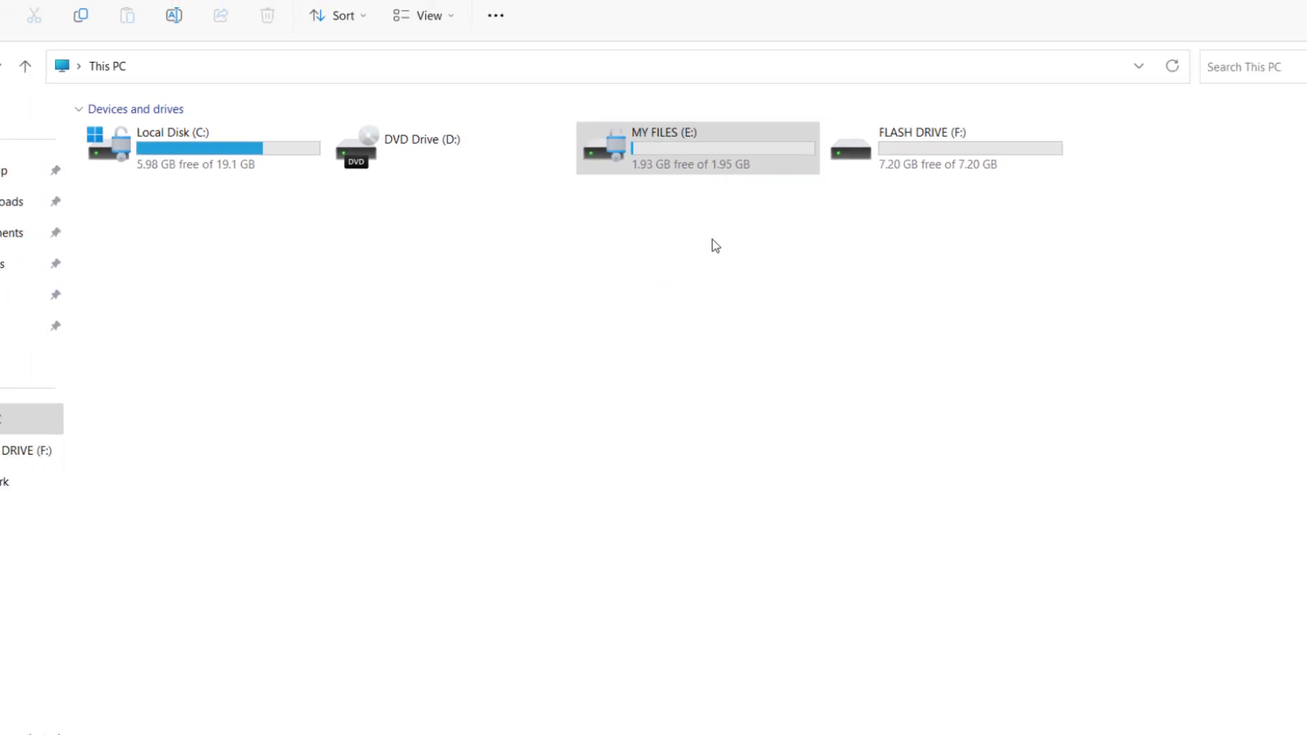
click(483, 715)
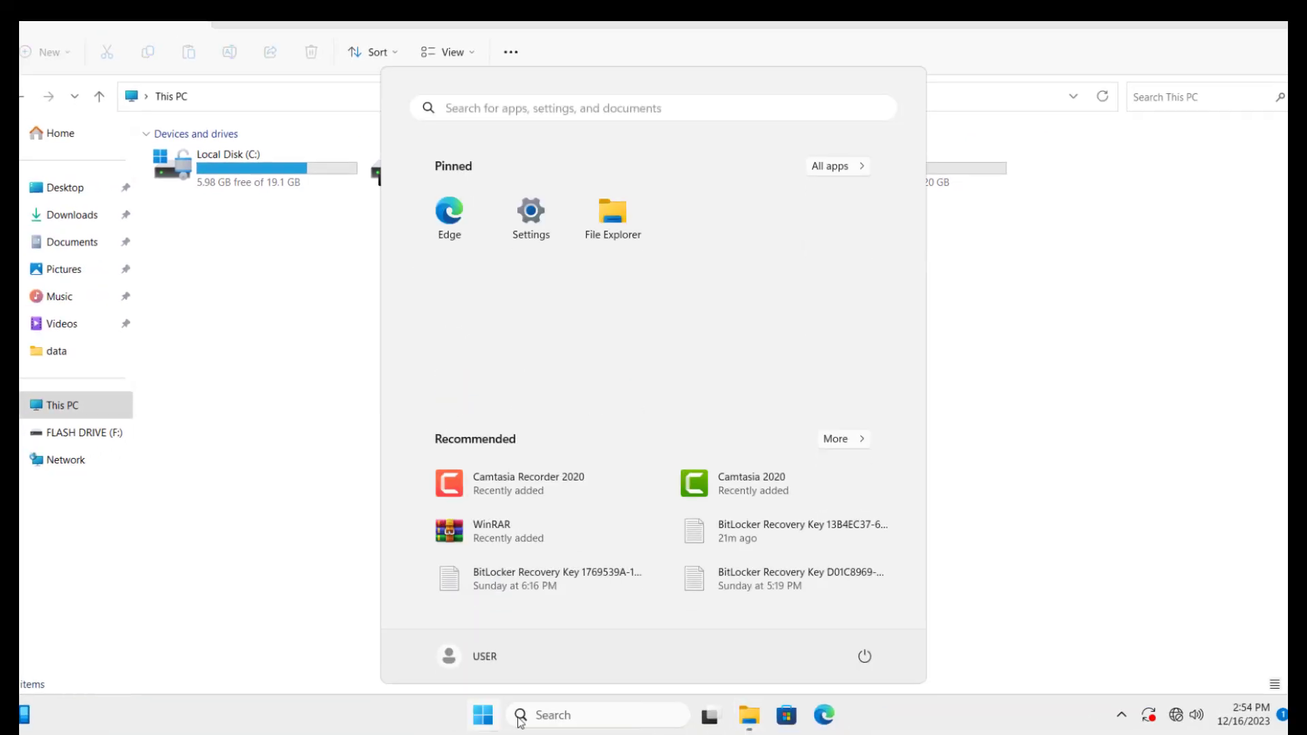
click(865, 655)
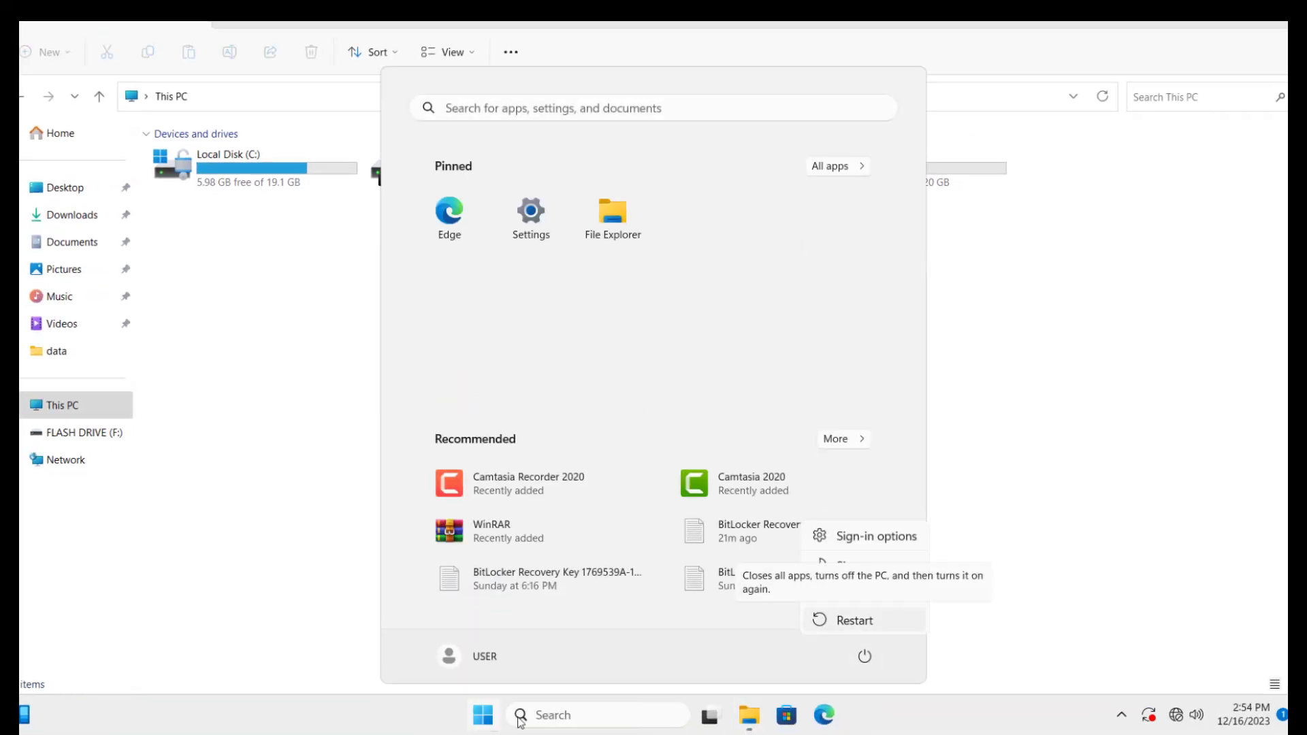
click(854, 620)
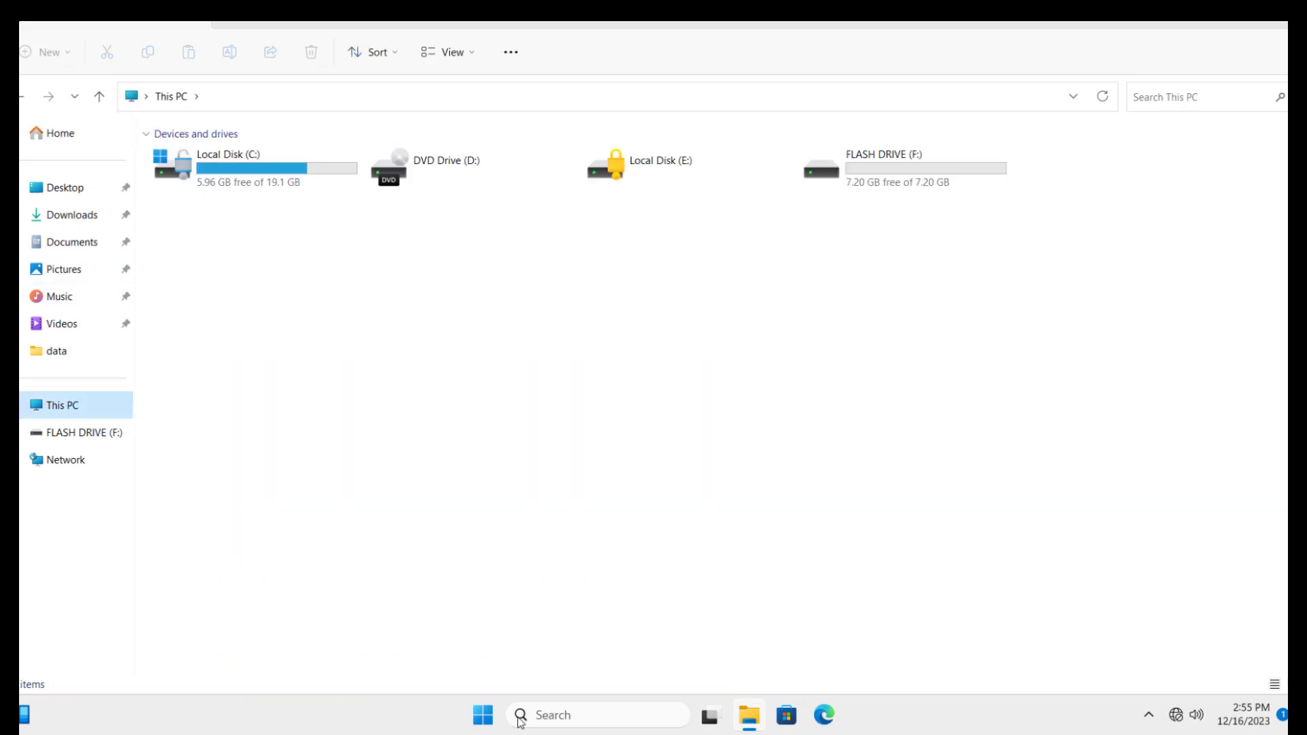
key(Right)
key(Right)
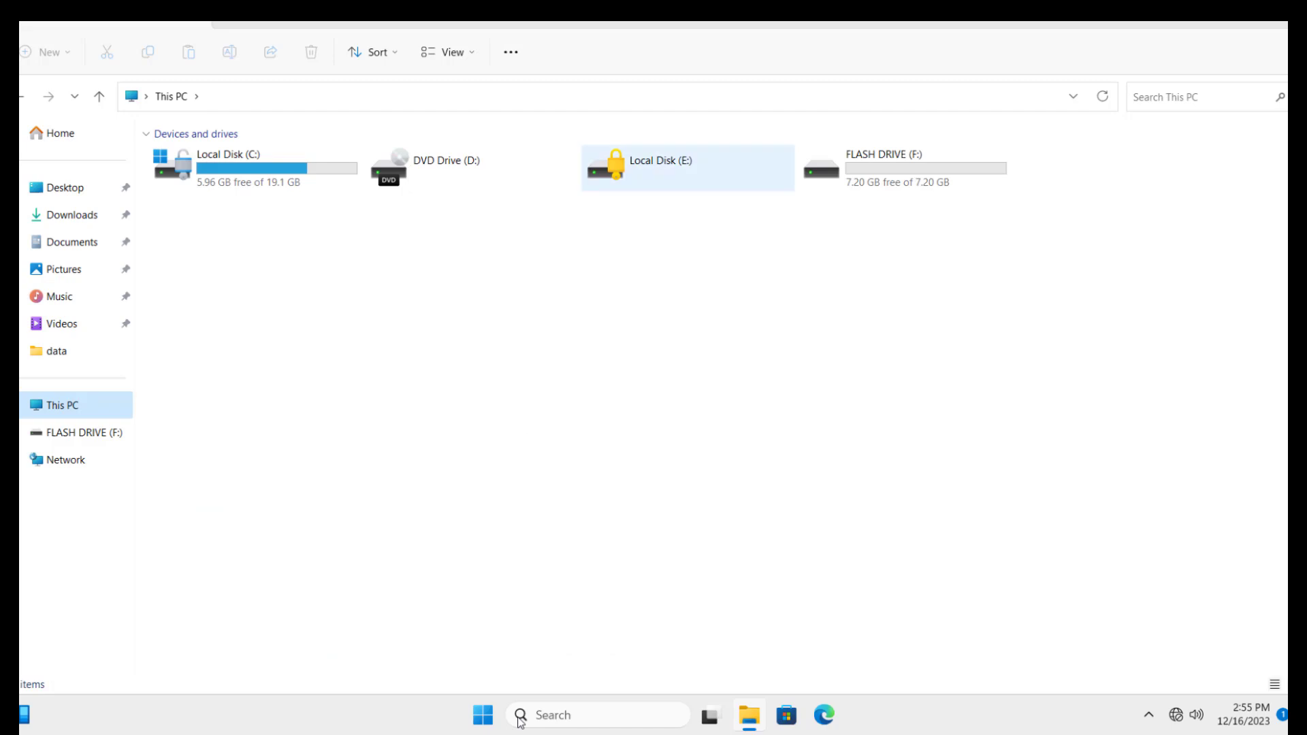
key(Return)
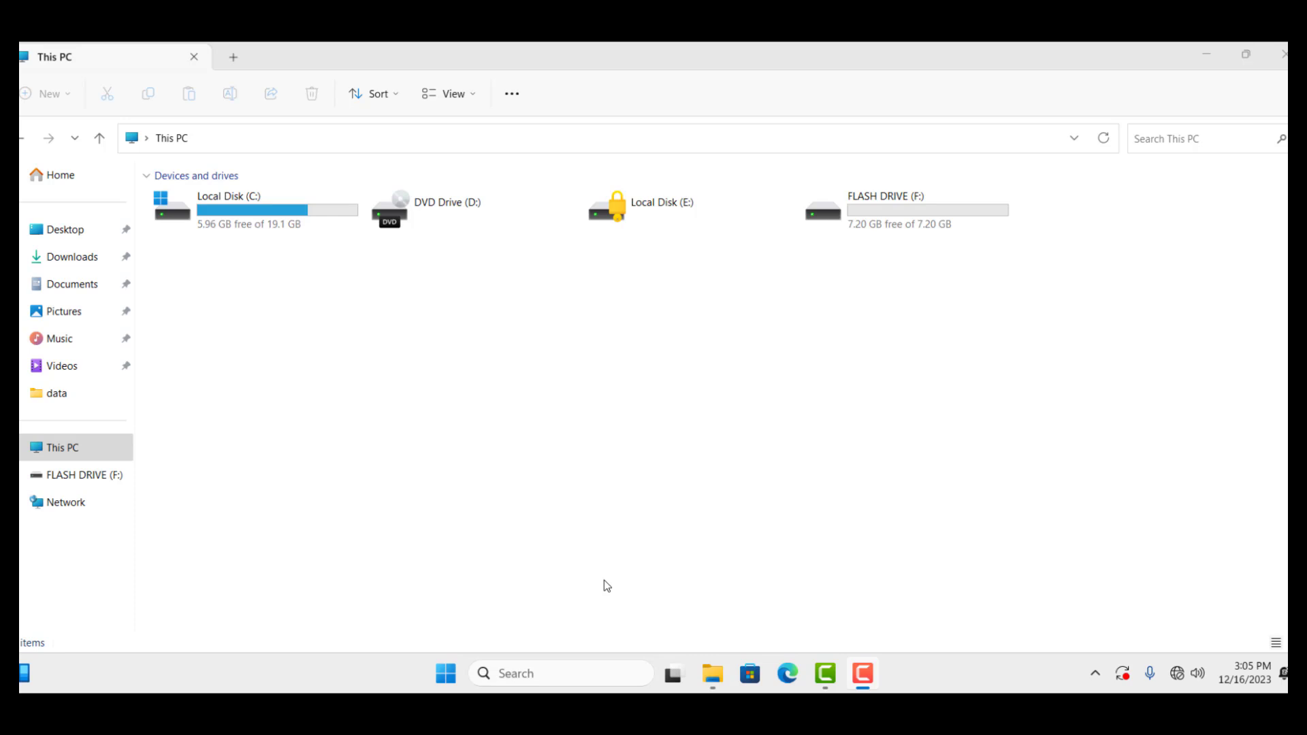
Step: Unlock Local Disk (E:) in This PC by entering its BitLocker password
click(833, 493)
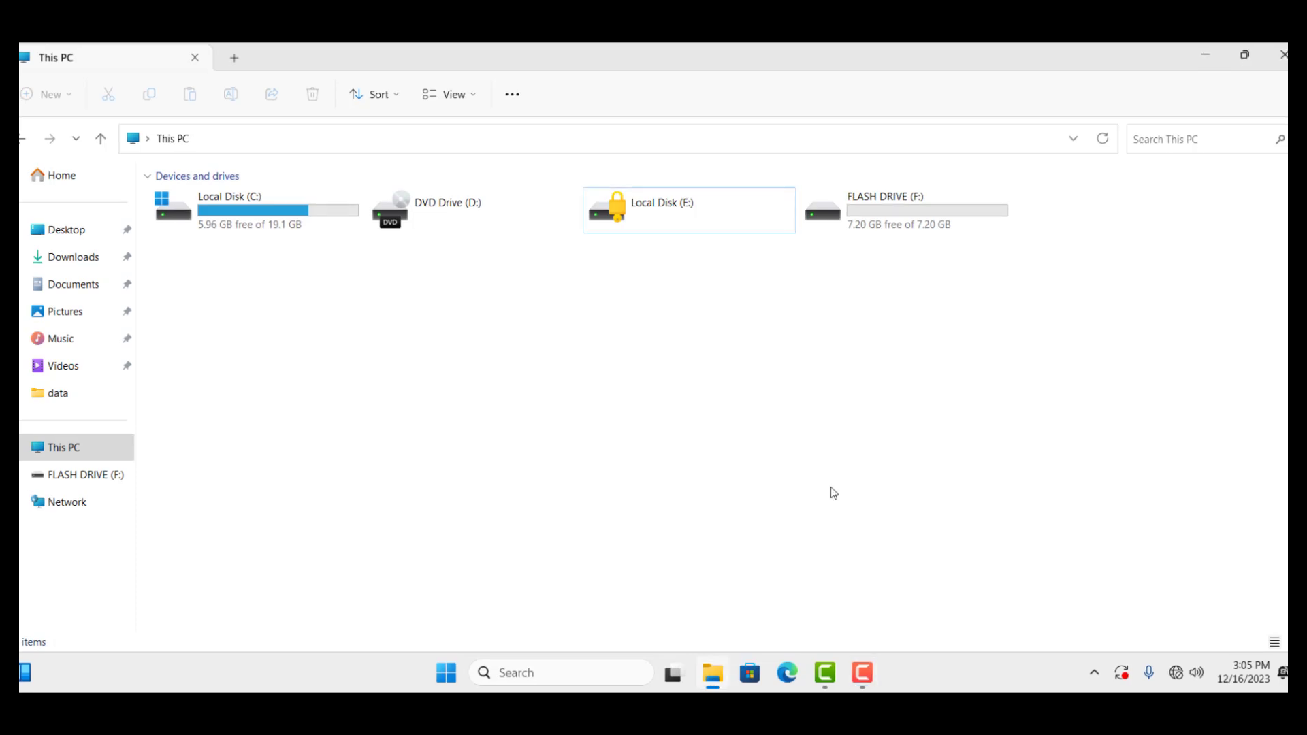
click(671, 219)
double_click(672, 218)
text(••)
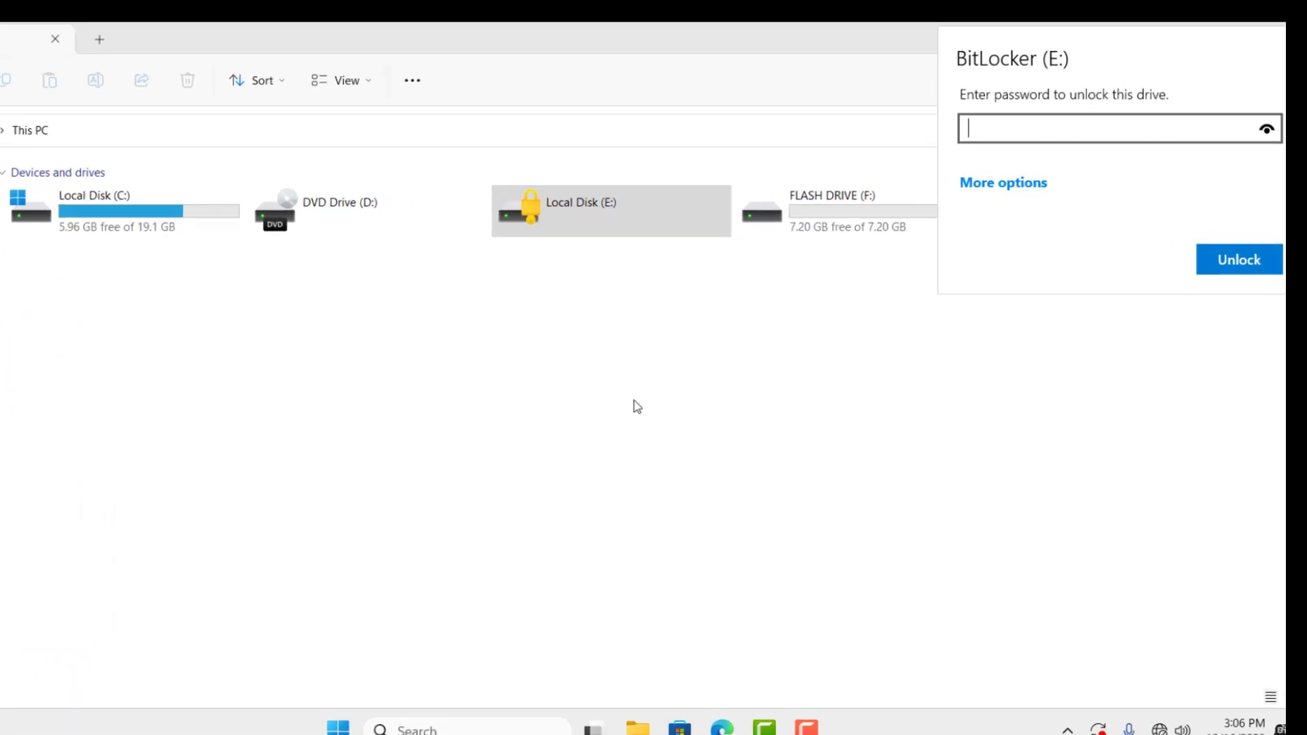
text(•••••••)
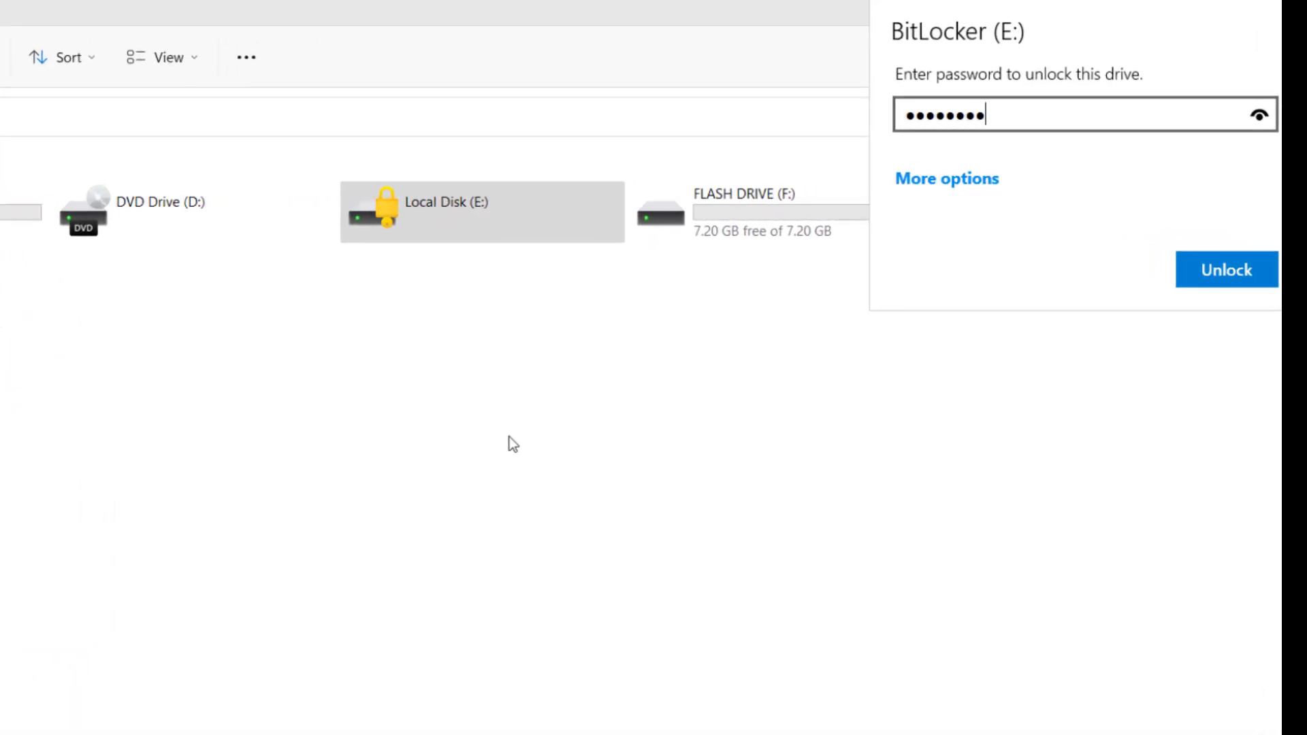
text(•)
click(1217, 264)
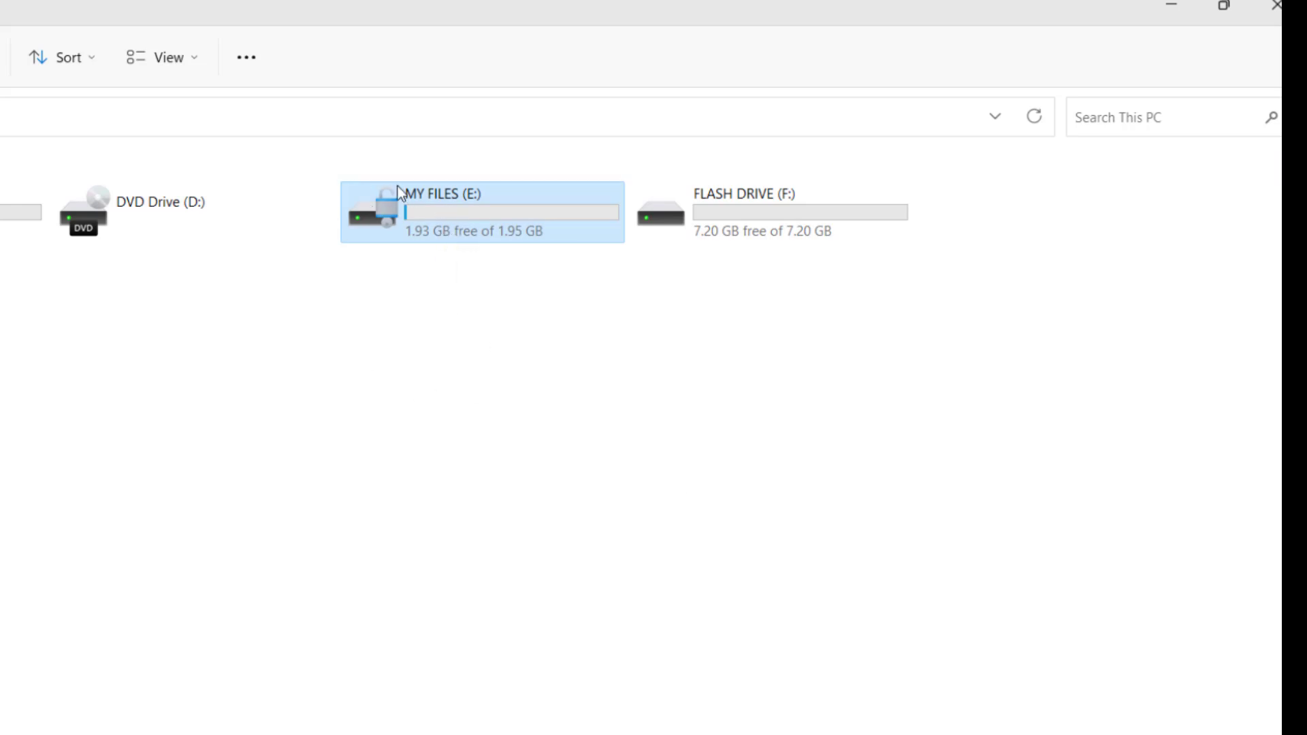
Step: Turn off BitLocker for MY FILES (E:) via Manage BitLocker, confirm decryption, and close Control Panel
right_click(467, 217)
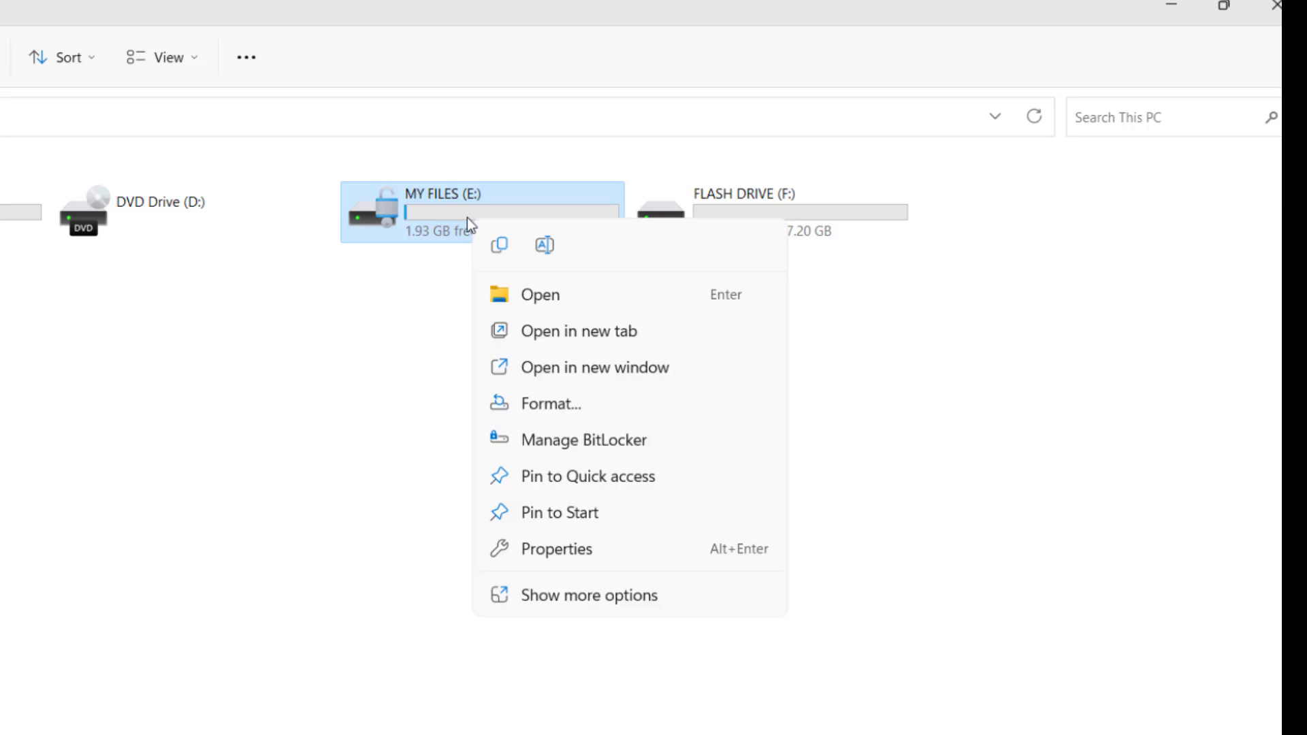
click(562, 446)
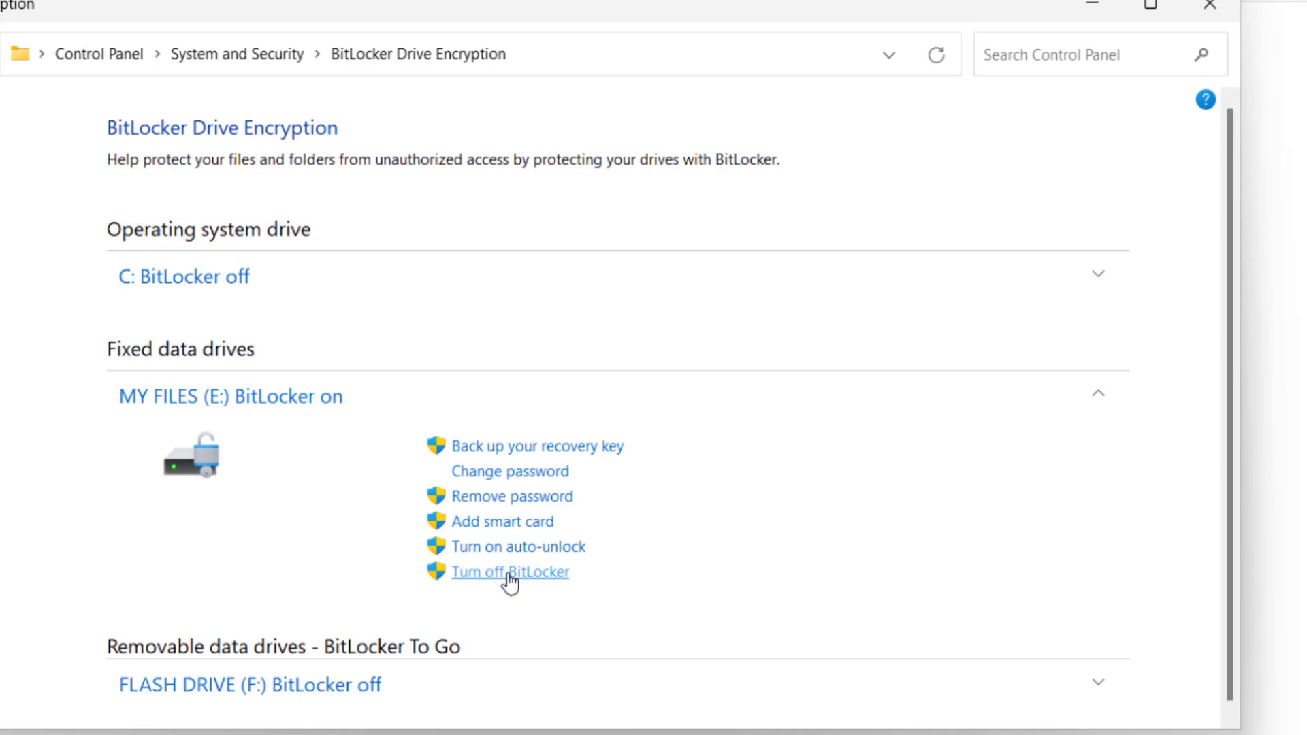
click(509, 575)
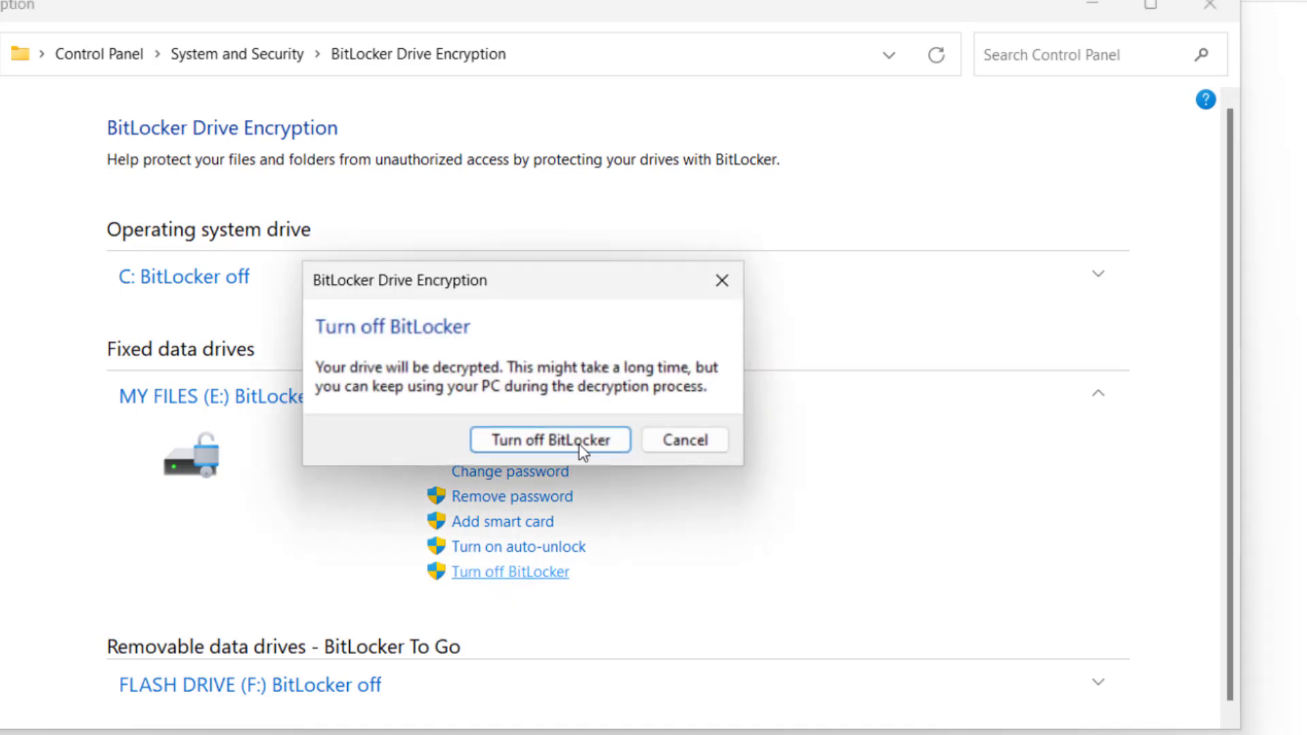
click(520, 441)
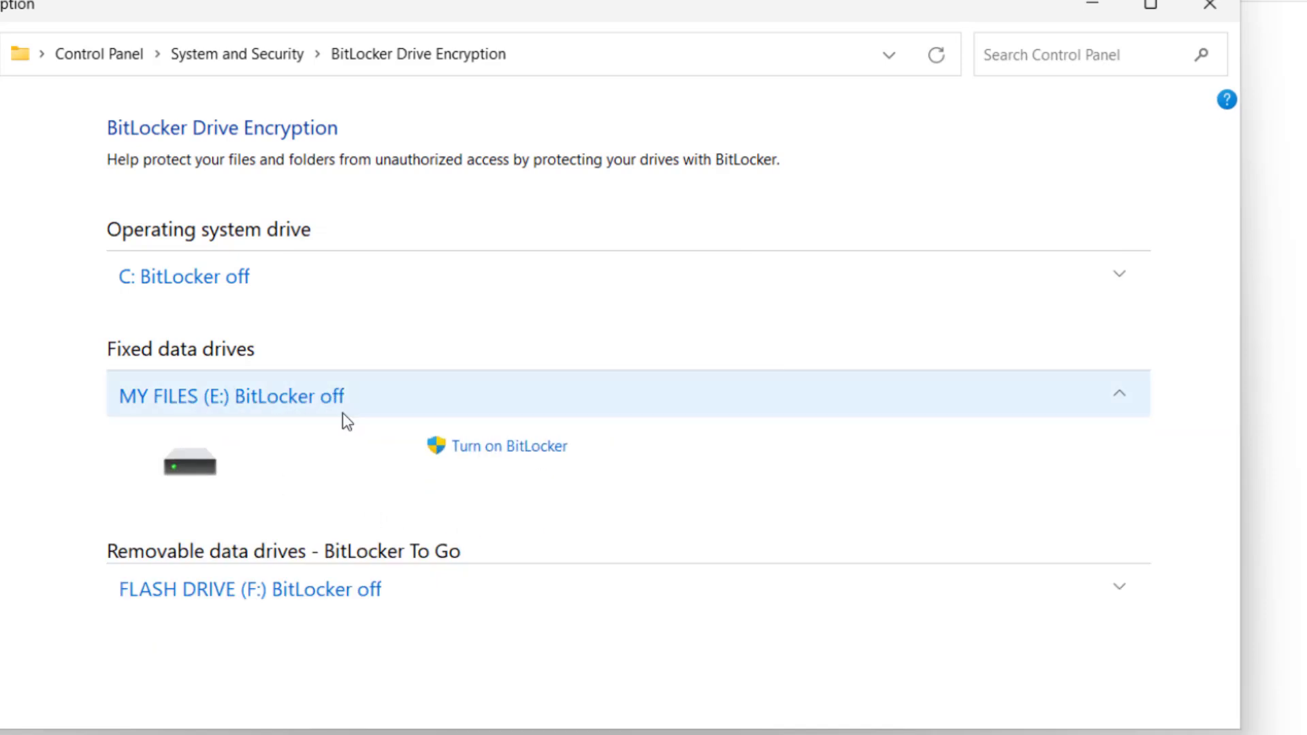
click(1210, 5)
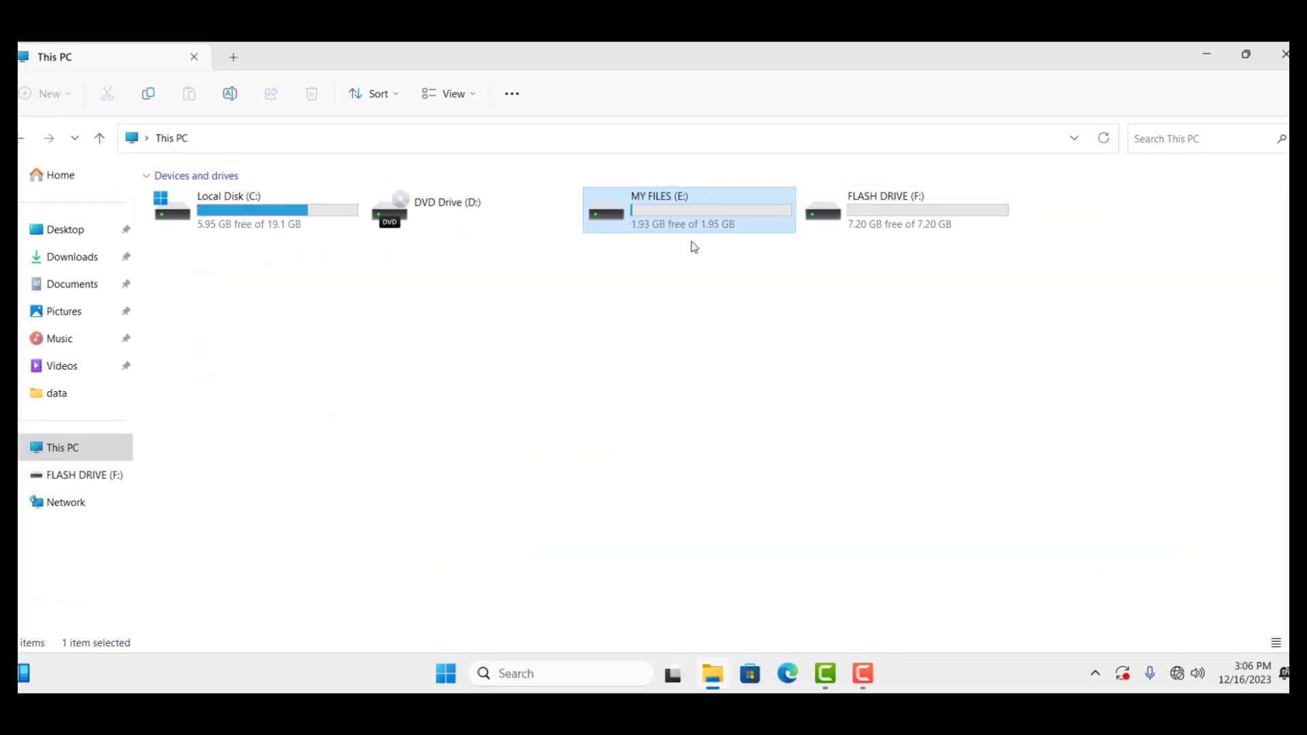